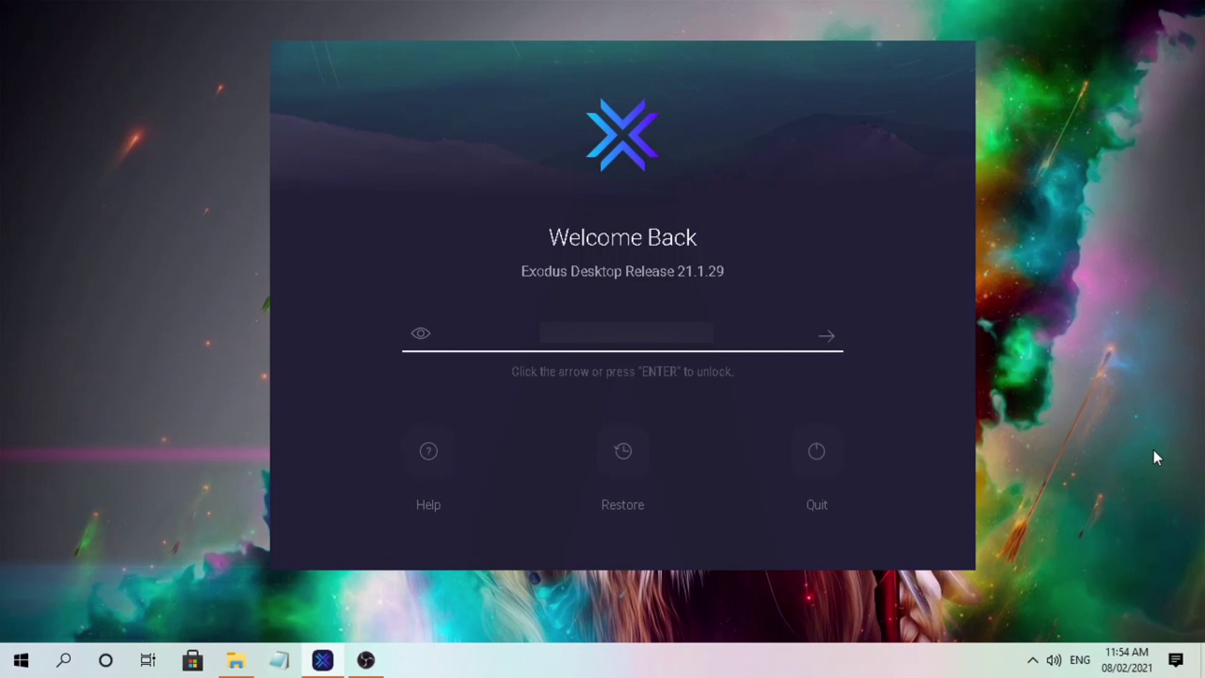
# Unlock the Exodus wallet to load the $15.74 portfolio of 5 assets
pyautogui.click(826, 336)
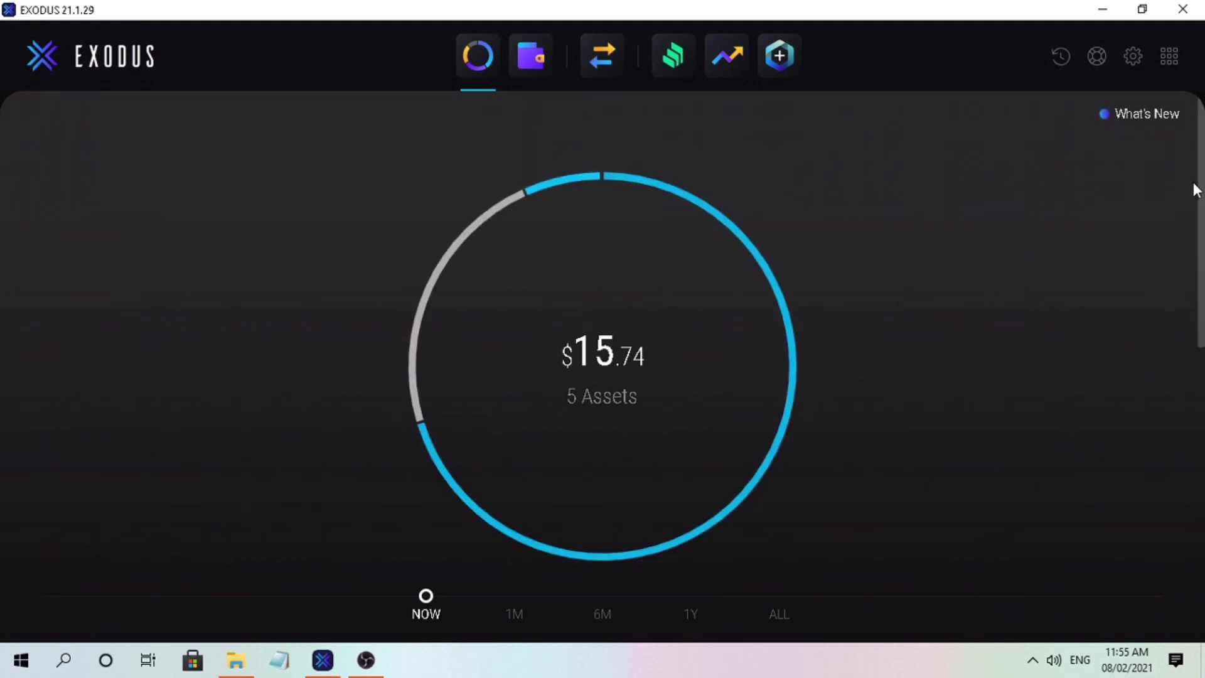
# Switch the portfolio stats to 1M: +$4.85, Ravencoin best, Litecoin worst
pyautogui.scroll(-3, 1200, 251)
pyautogui.scroll(-5, 1202, 292)
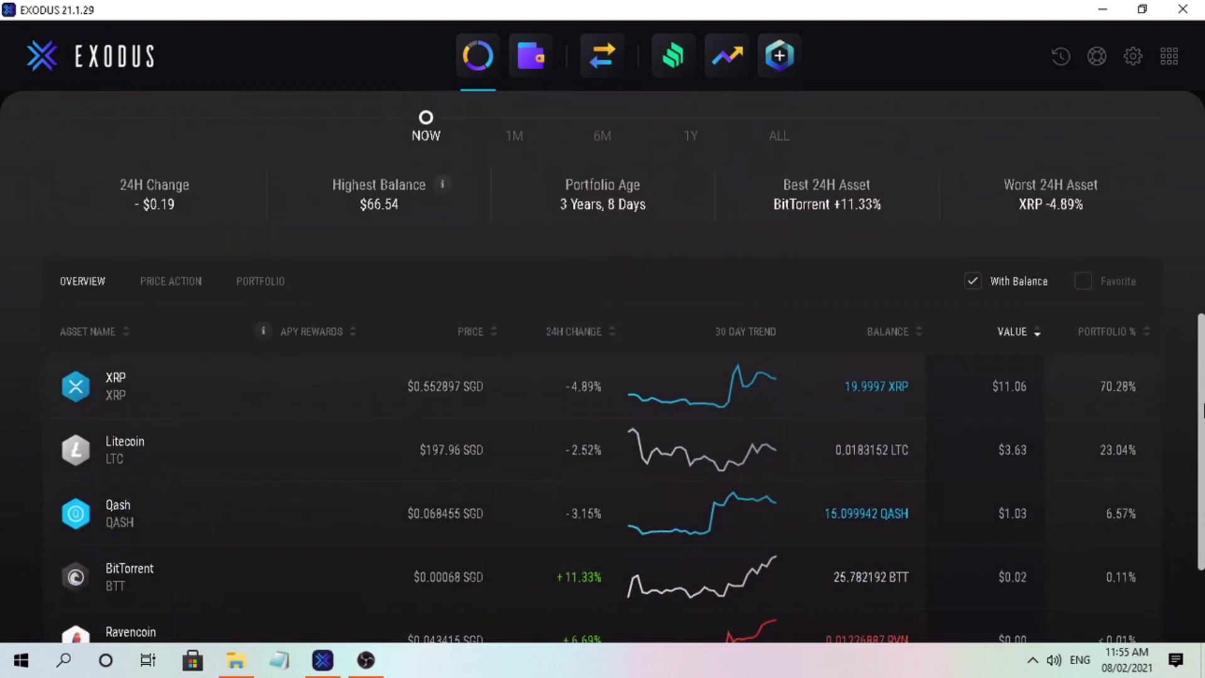
pyautogui.click(514, 137)
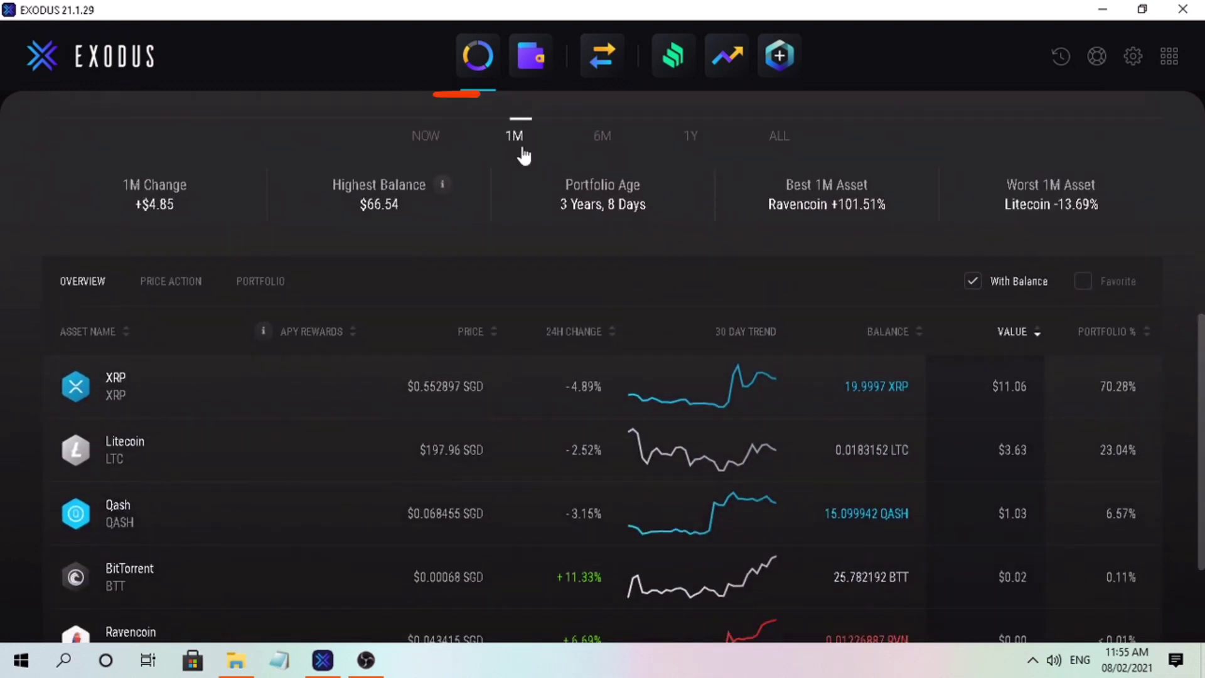
pyautogui.scroll(8, 740, 274)
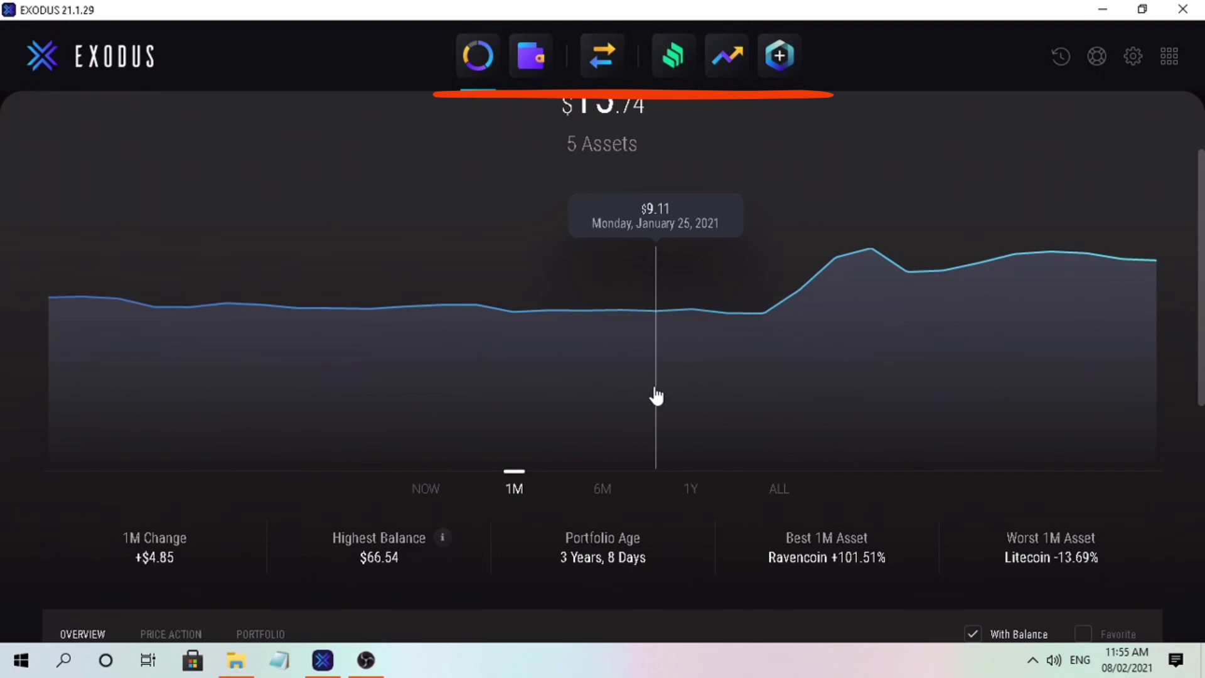
pyautogui.scroll(-8, 657, 396)
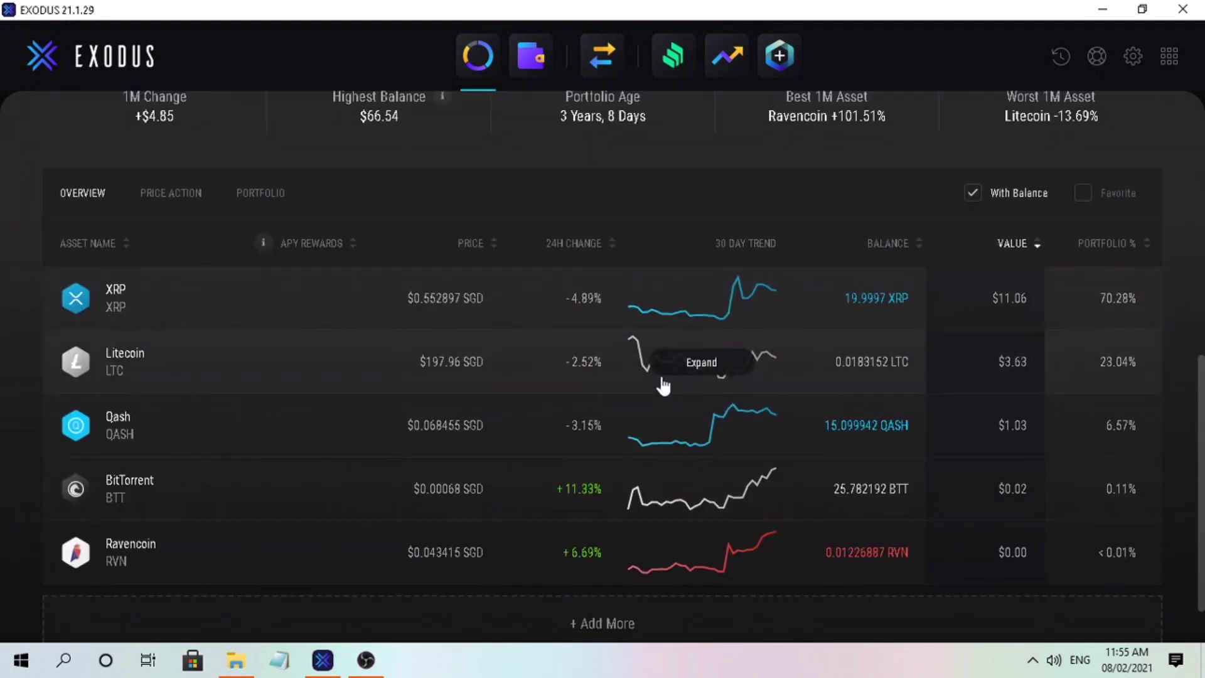
pyautogui.scroll(1, 958, 409)
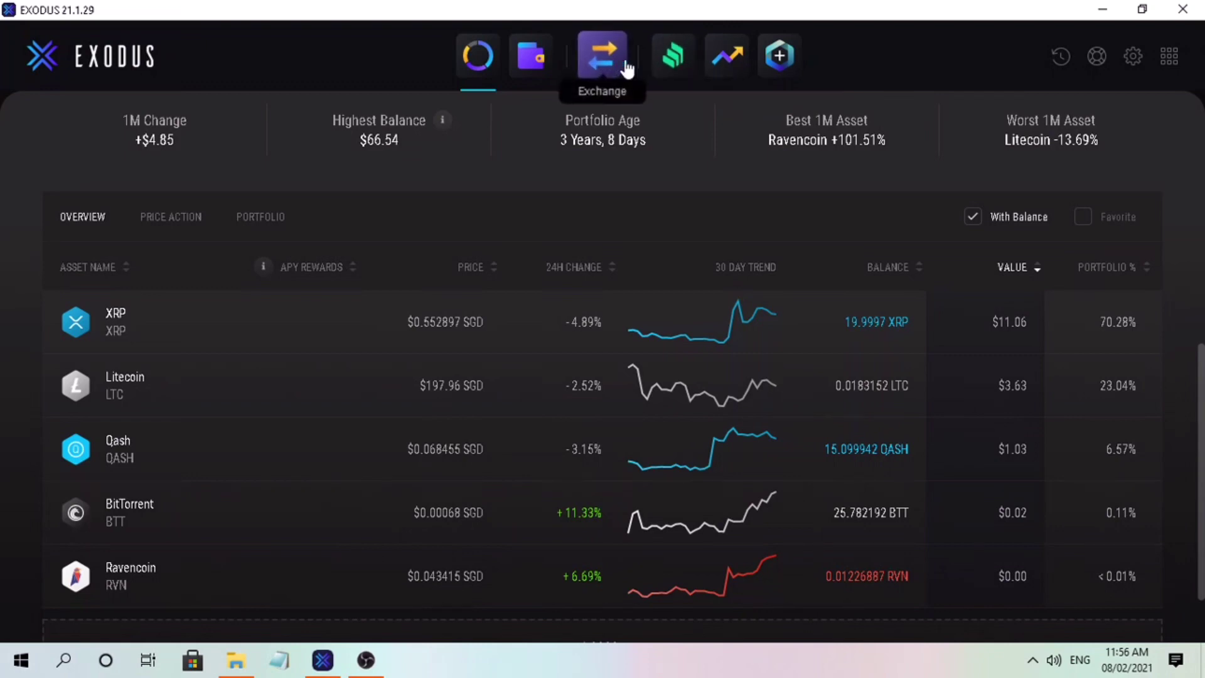
# Install the Rewards app from the Approved Apps list in Settings
pyautogui.click(1134, 58)
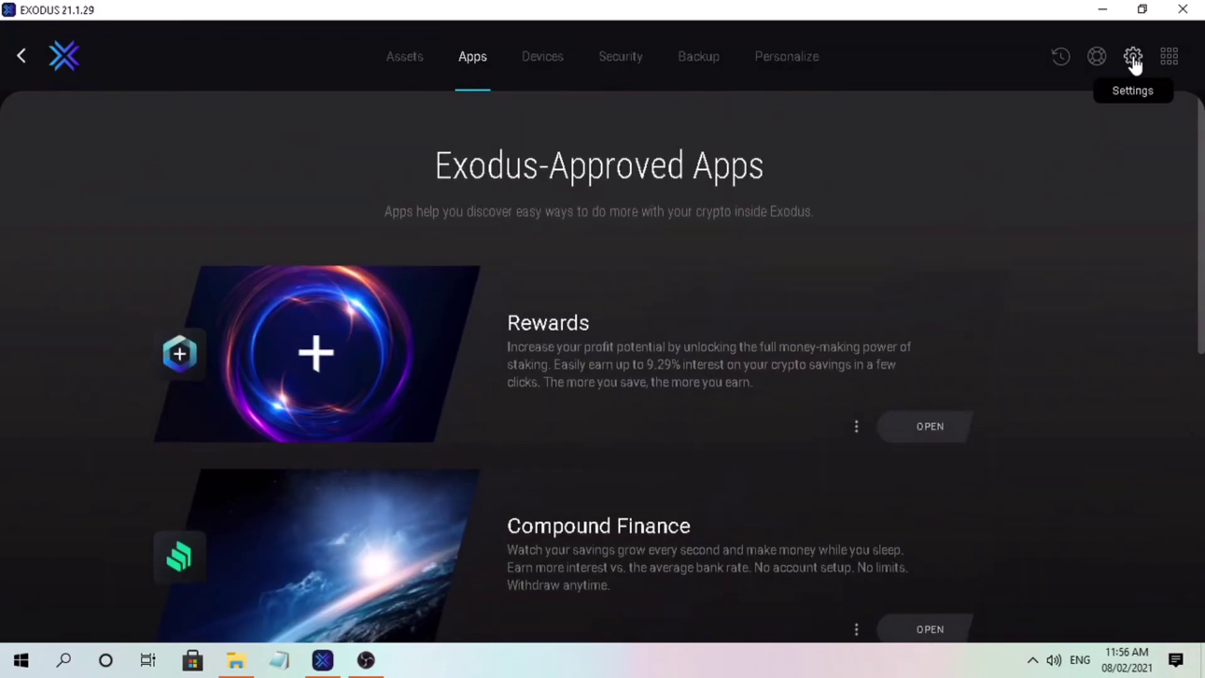
pyautogui.scroll(-2, 622, 387)
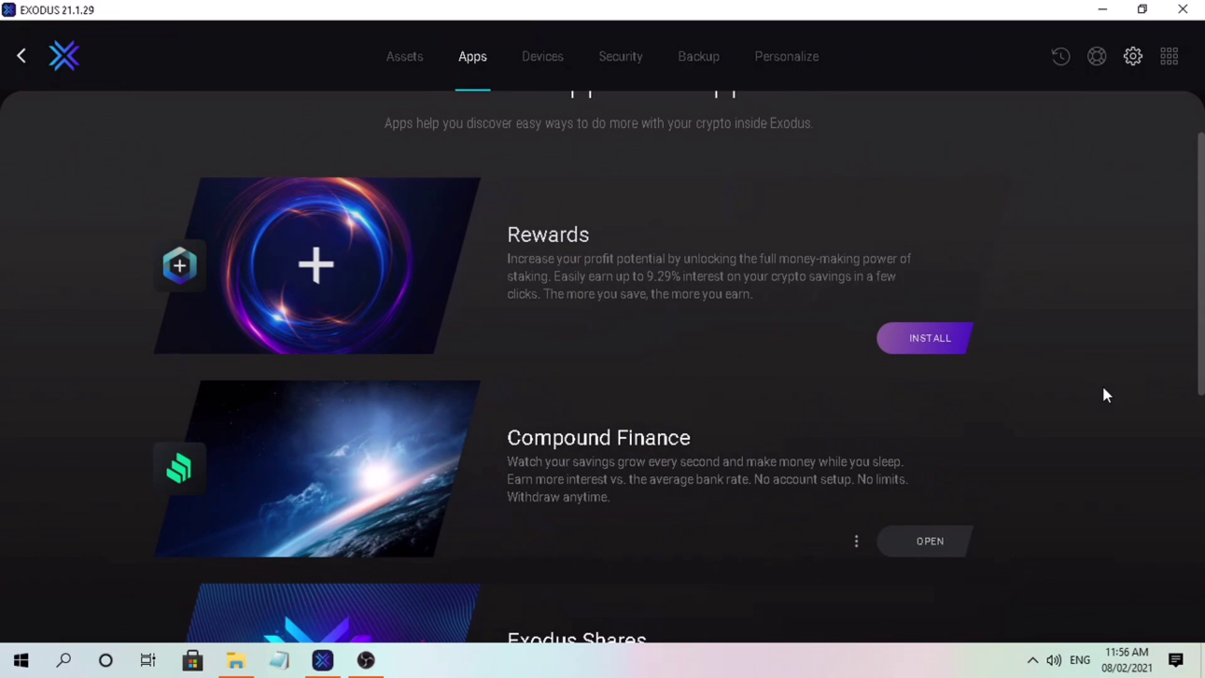
pyautogui.scroll(2, 1117, 370)
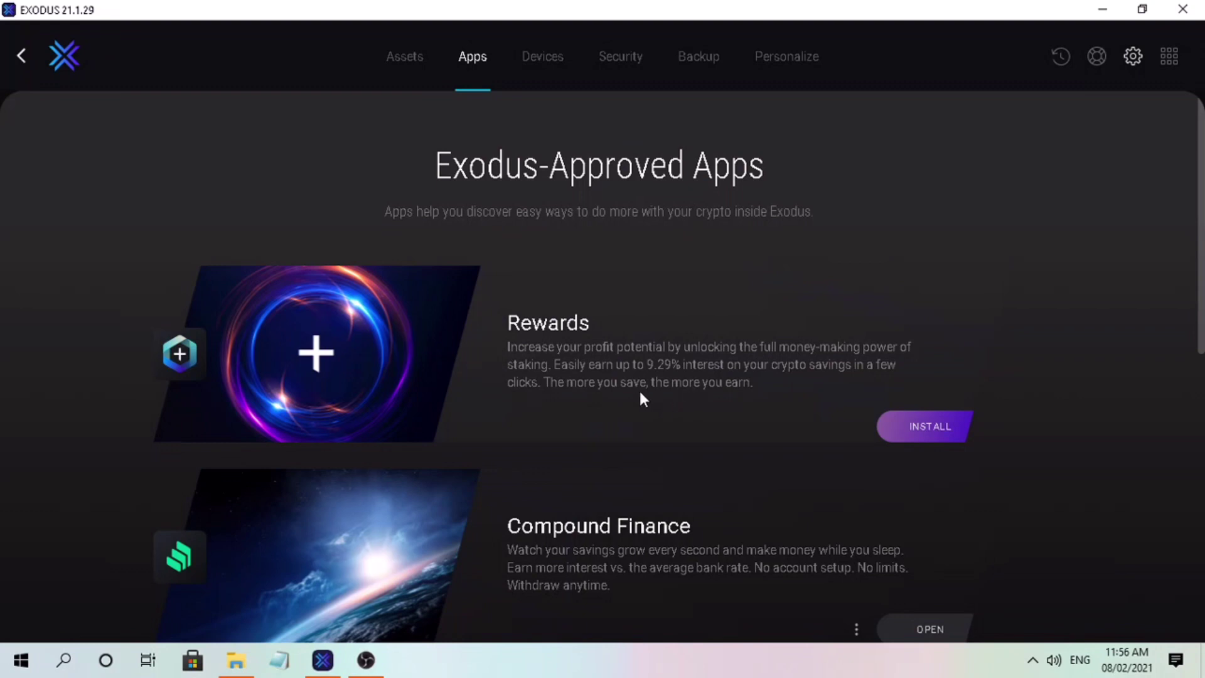
pyautogui.click(921, 433)
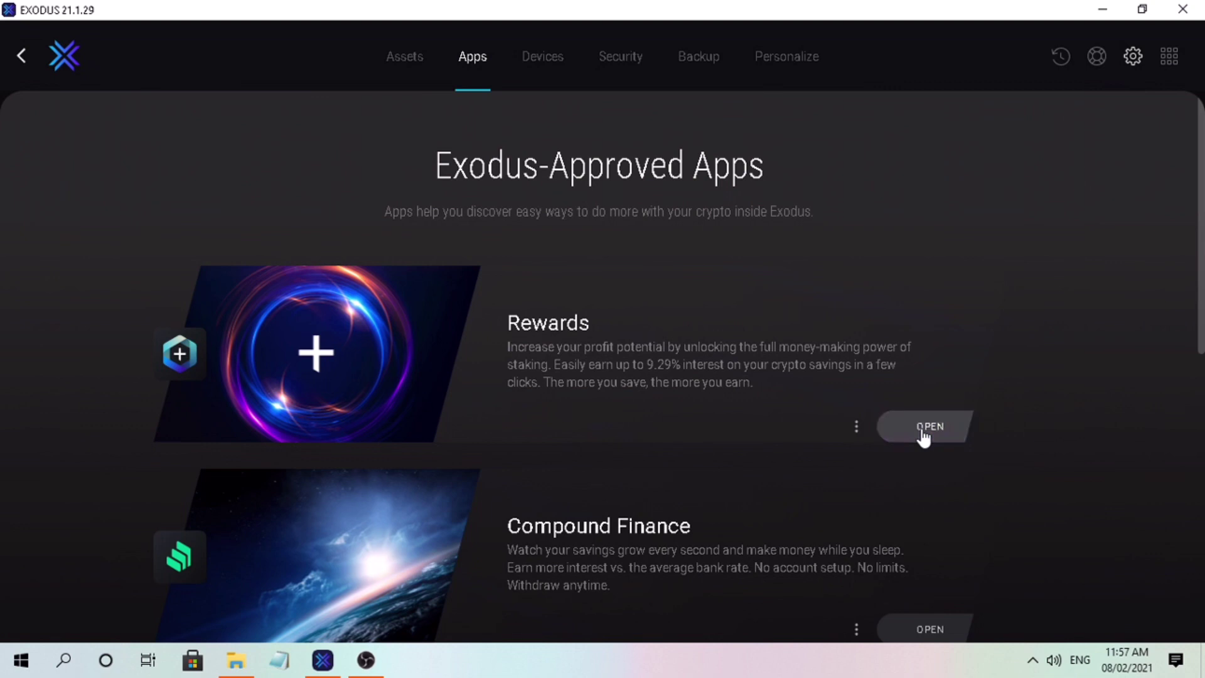
# Install the SportX app further down the list and return to the portfolio
pyautogui.moveTo(1200, 264); pyautogui.dragTo(1200, 361)
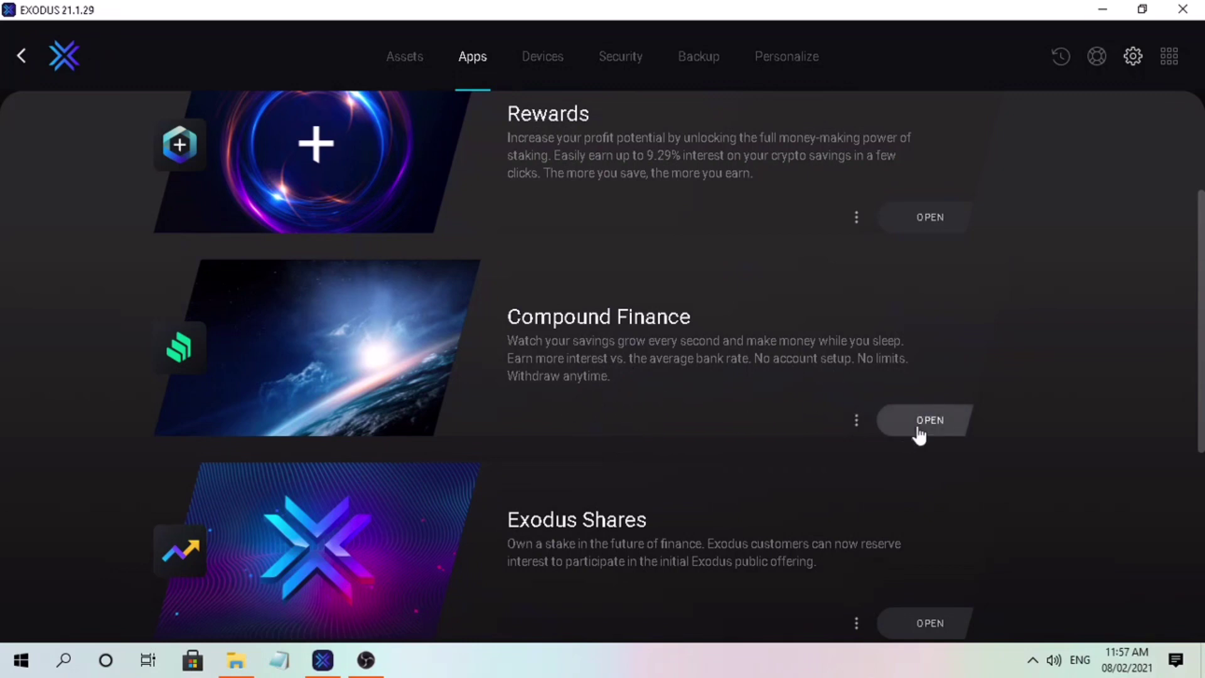
pyautogui.scroll(-3, 729, 527)
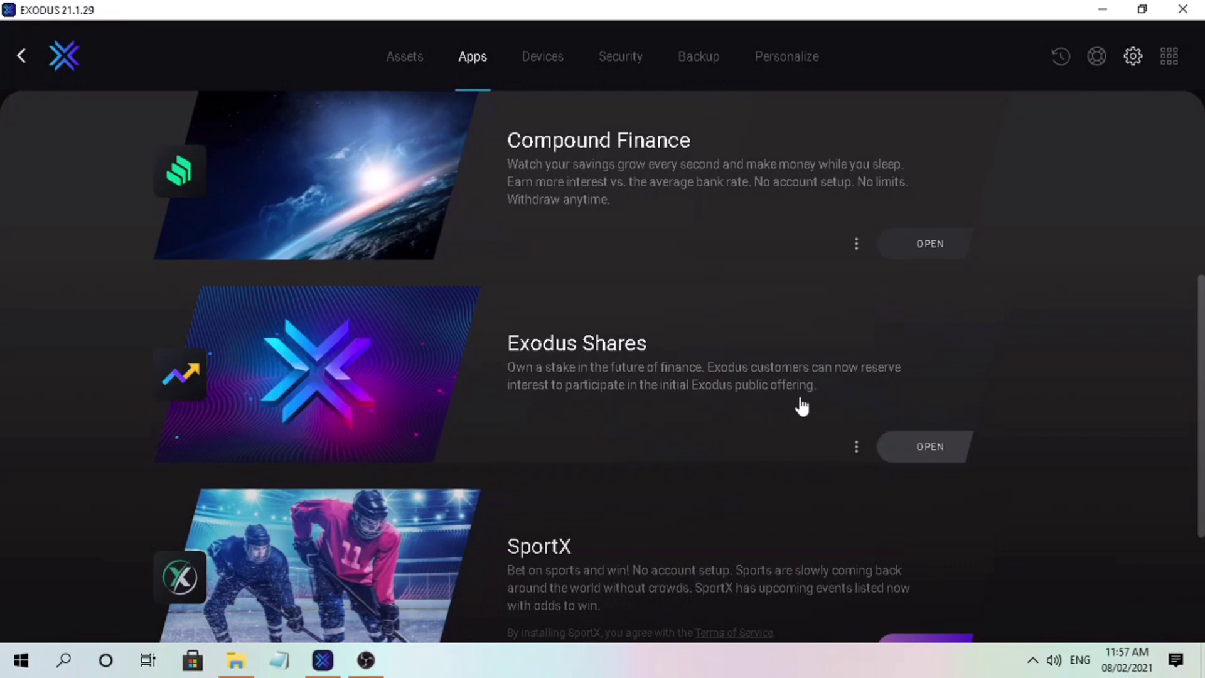
pyautogui.scroll(-3, 630, 450)
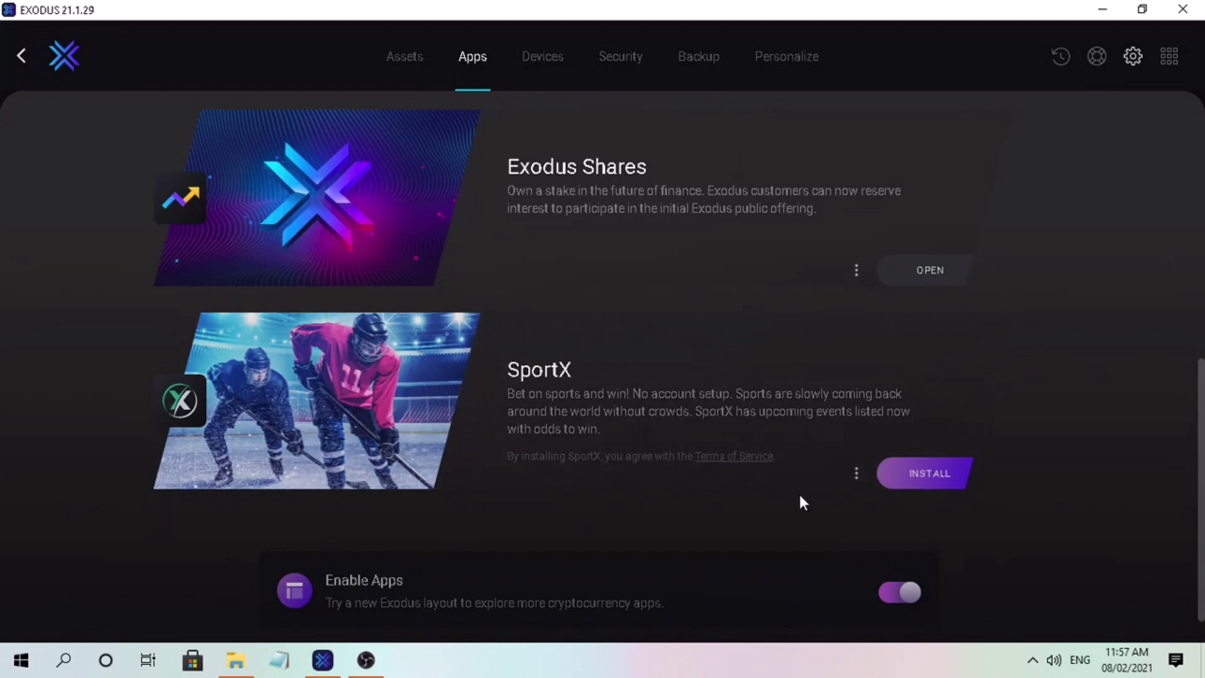
pyautogui.click(930, 482)
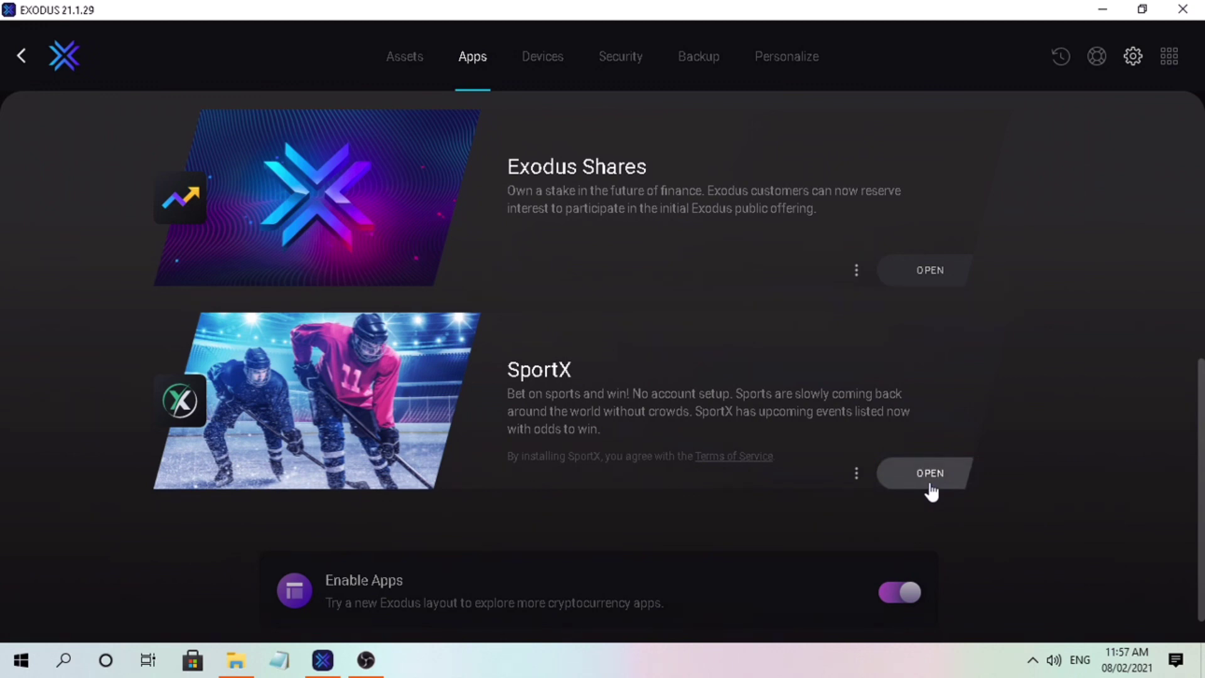
pyautogui.scroll(-1, 931, 491)
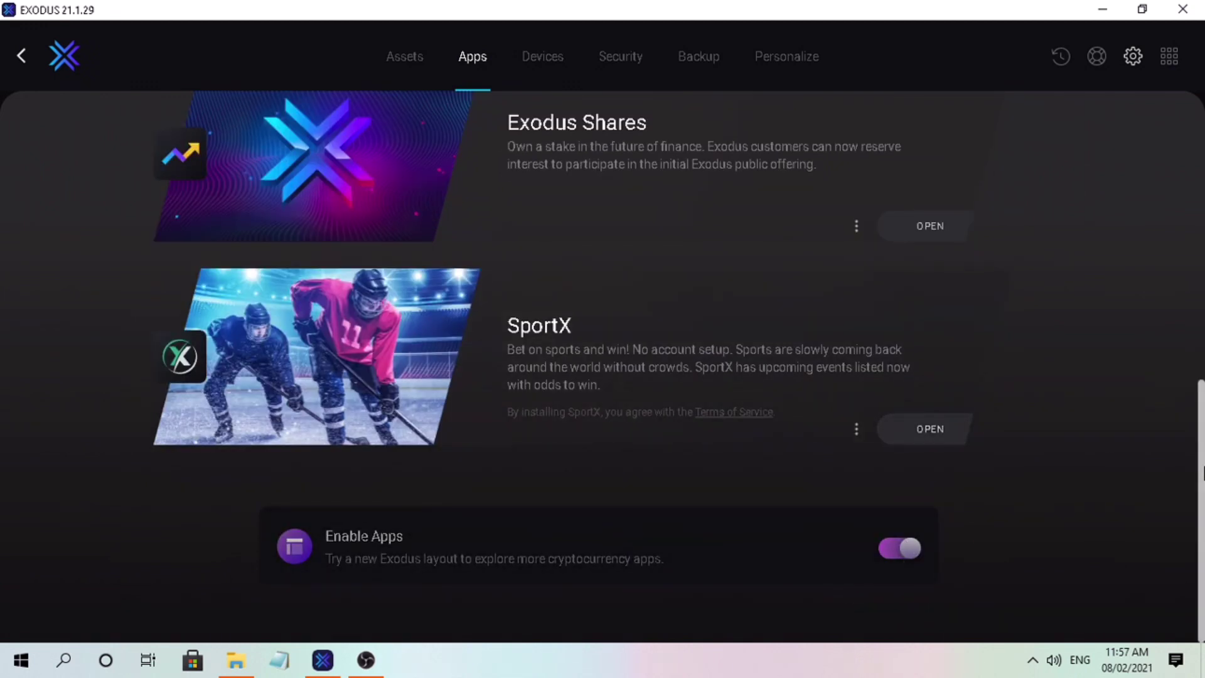
pyautogui.scroll(10, 868, 247)
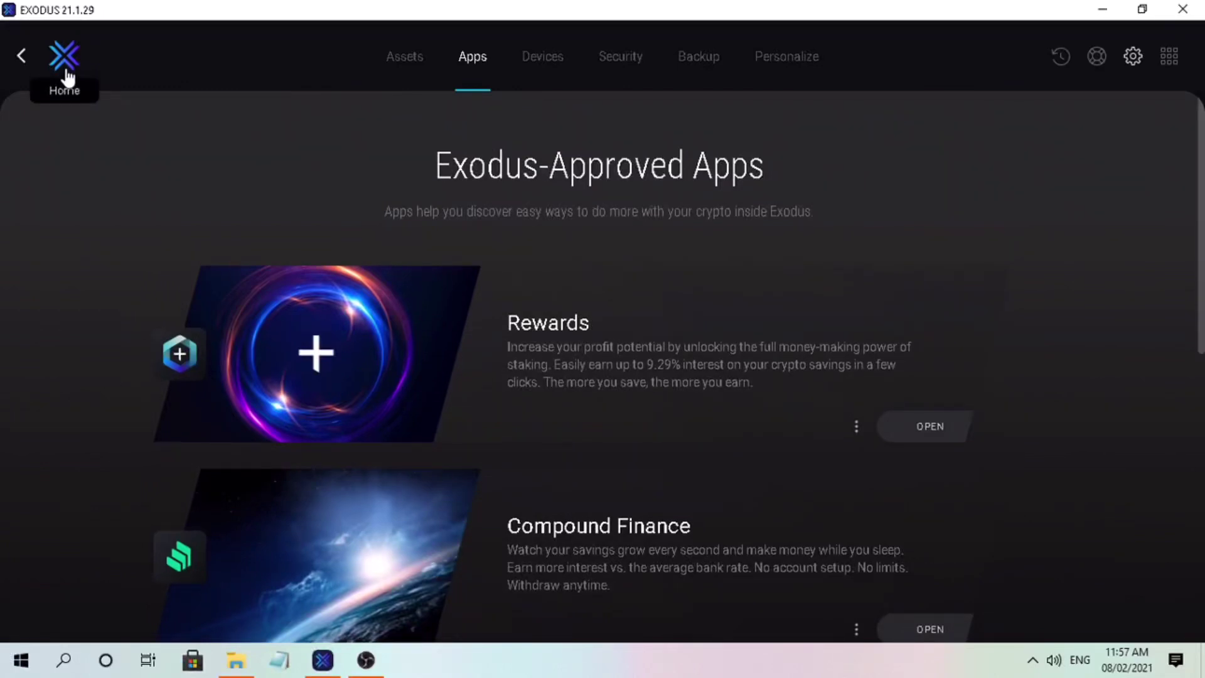
pyautogui.click(66, 76)
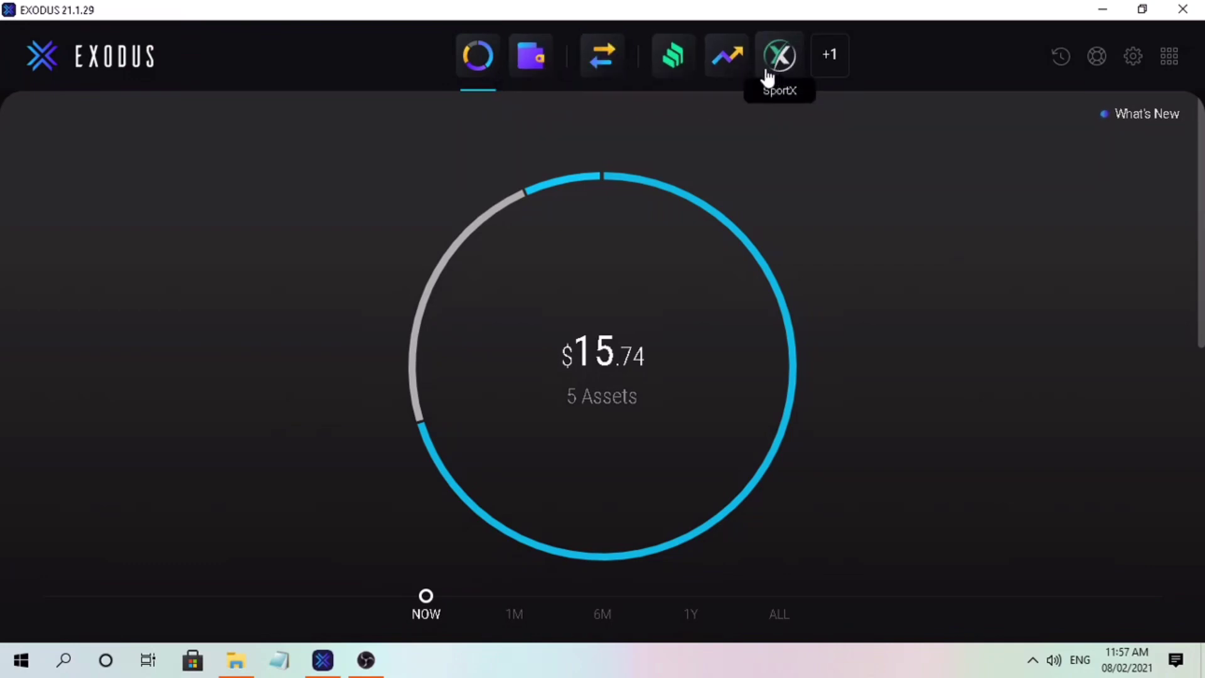
# Open the Compound Finance app showing Dai savings at 10.88% variable APY
pyautogui.click(676, 61)
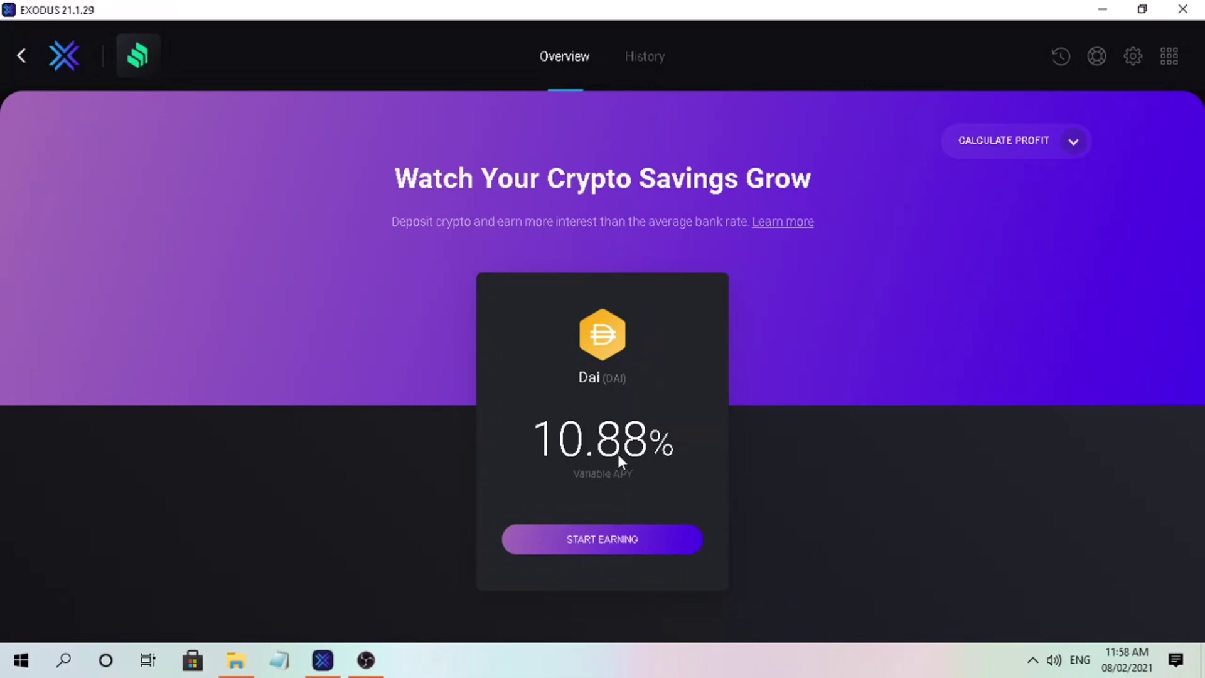
pyautogui.click(657, 541)
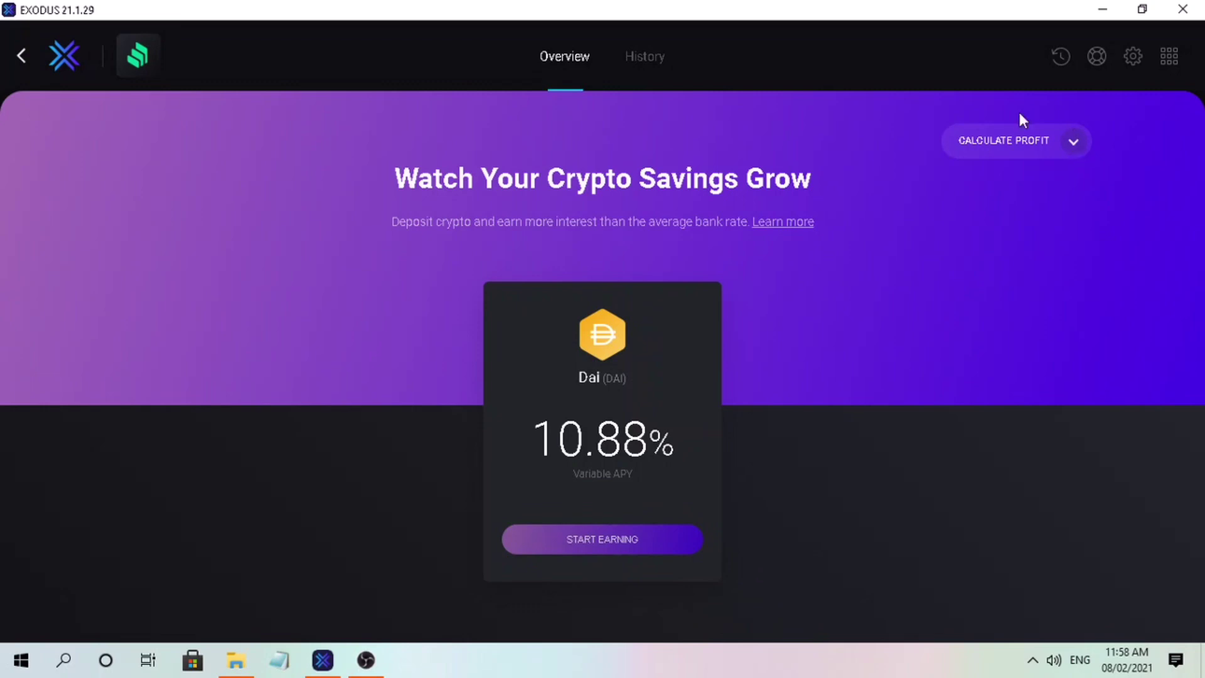
pyautogui.click(1073, 146)
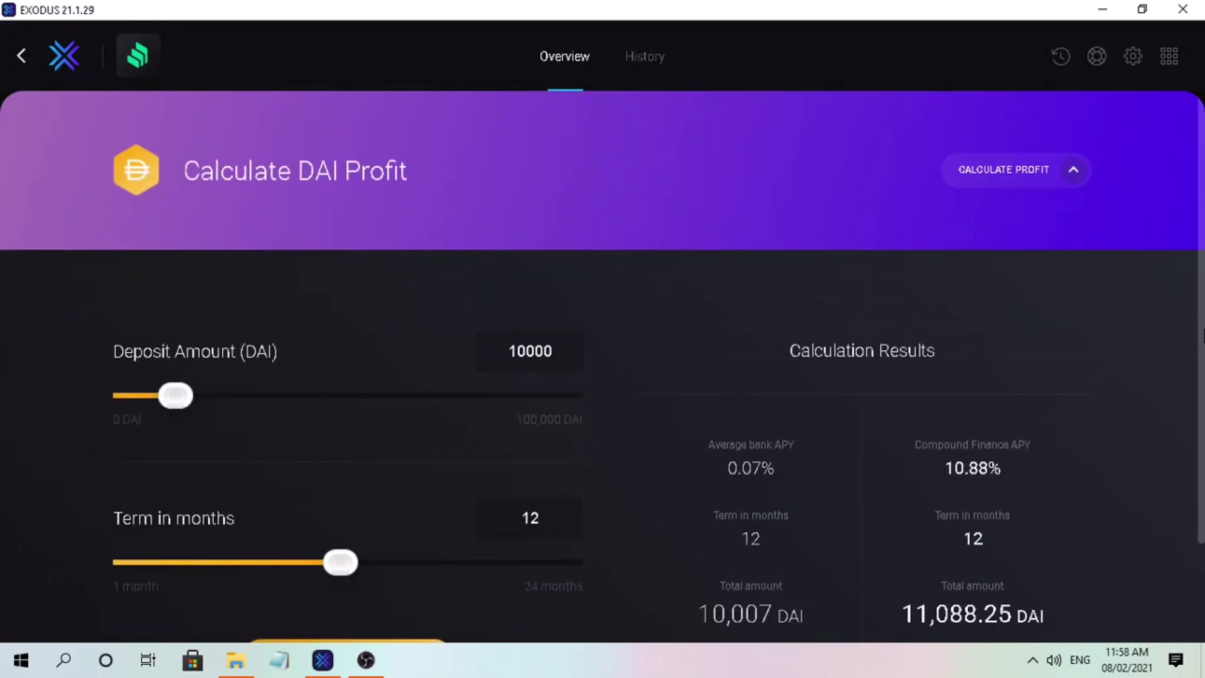
# Set the Compound calculator to a 10000 DAI deposit and adjust the term between 11 and 12 months
pyautogui.scroll(-2, 603, 370)
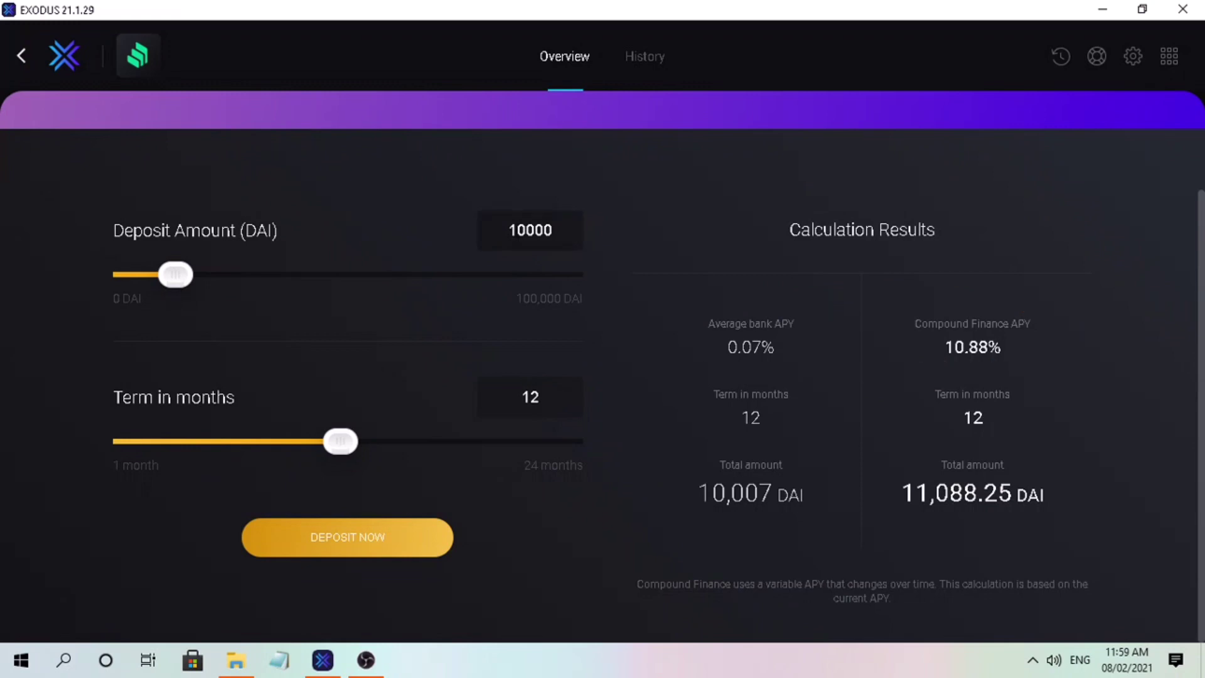
pyautogui.moveTo(517, 231); pyautogui.dragTo(599, 231)
pyautogui.click(544, 230)
pyautogui.moveTo(344, 446); pyautogui.dragTo(317, 450)
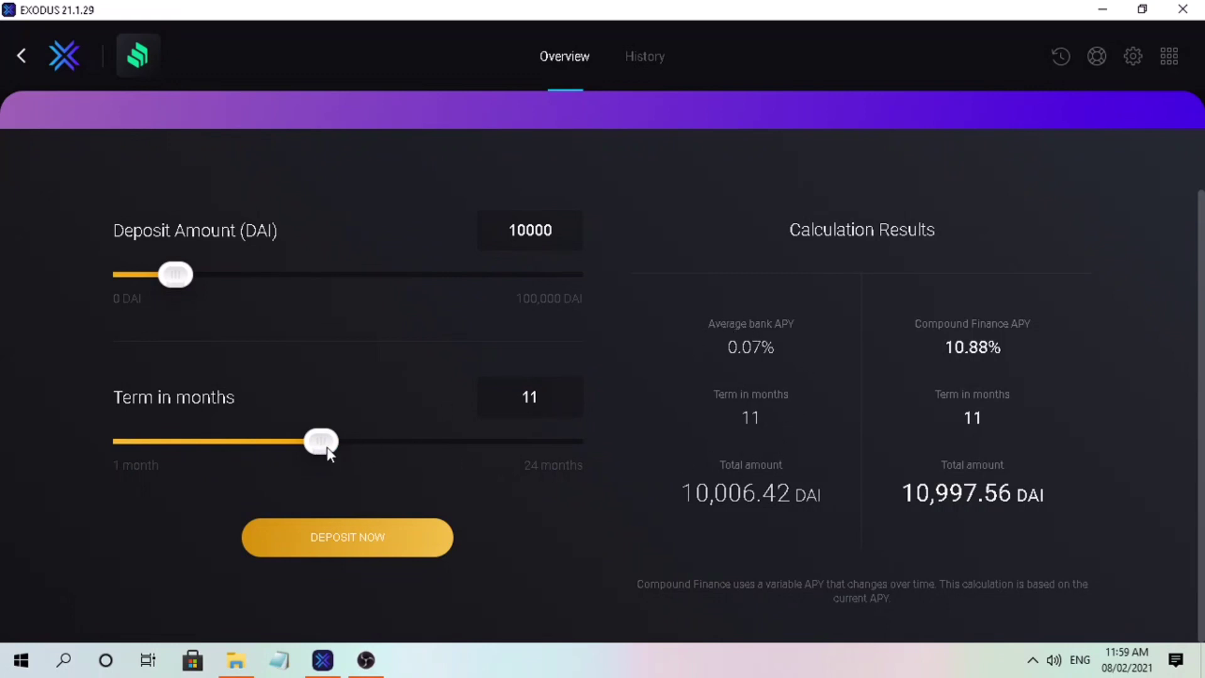
pyautogui.moveTo(328, 450); pyautogui.dragTo(335, 450)
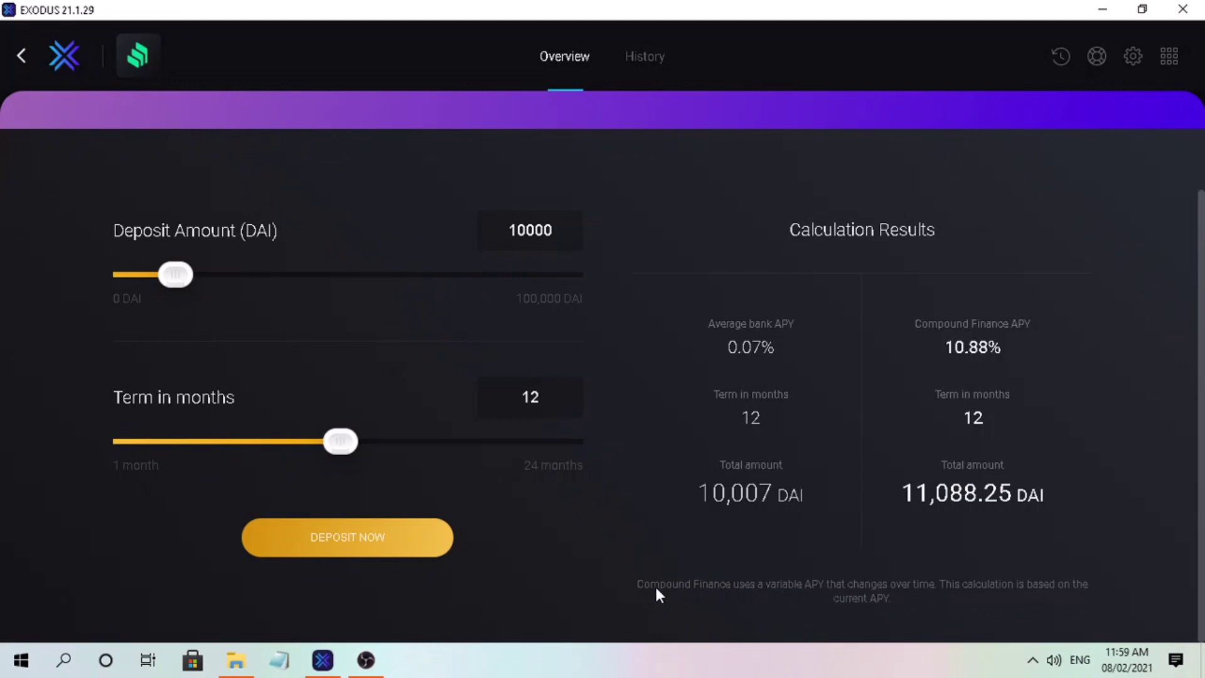
# Browse the Enable/Disable Assets list, then open VeChain's 0.80% APY rewards page
pyautogui.click(79, 59)
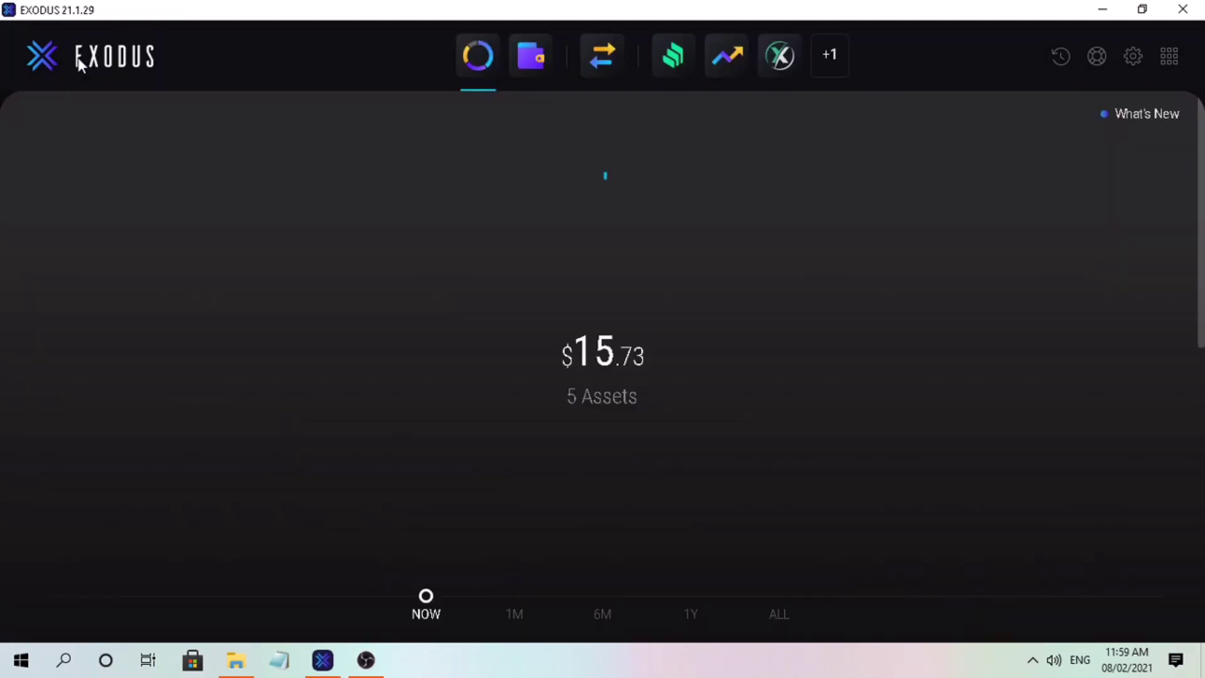
pyautogui.click(530, 63)
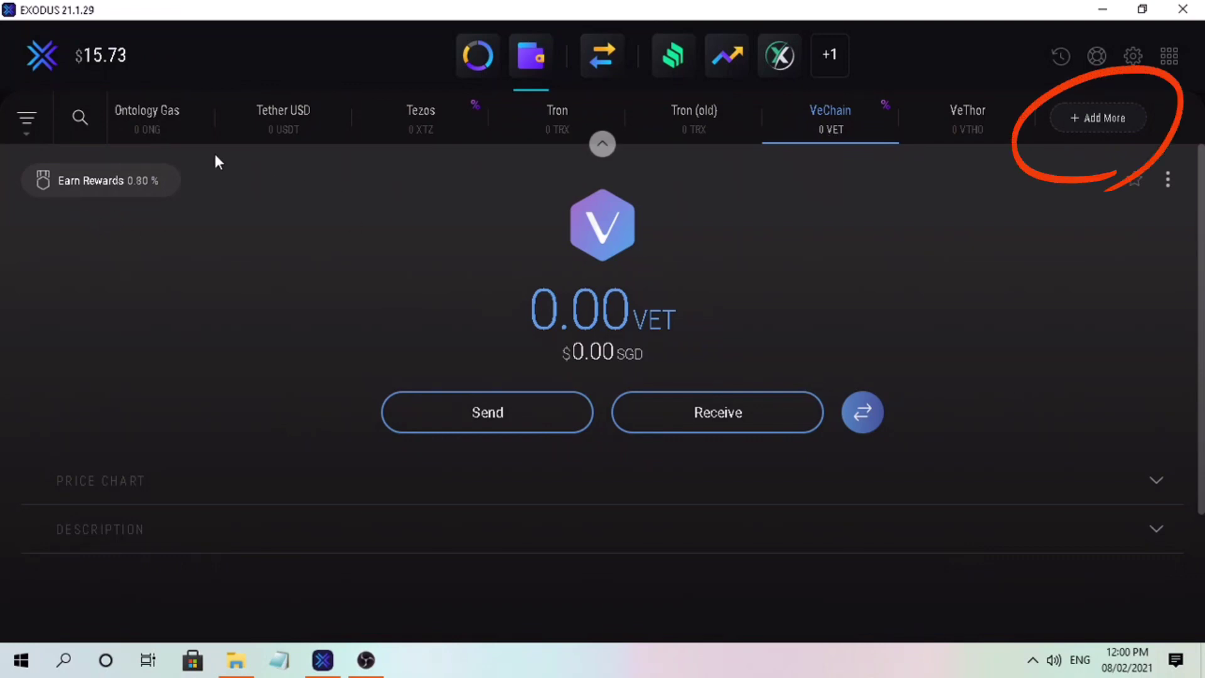
pyautogui.click(1098, 118)
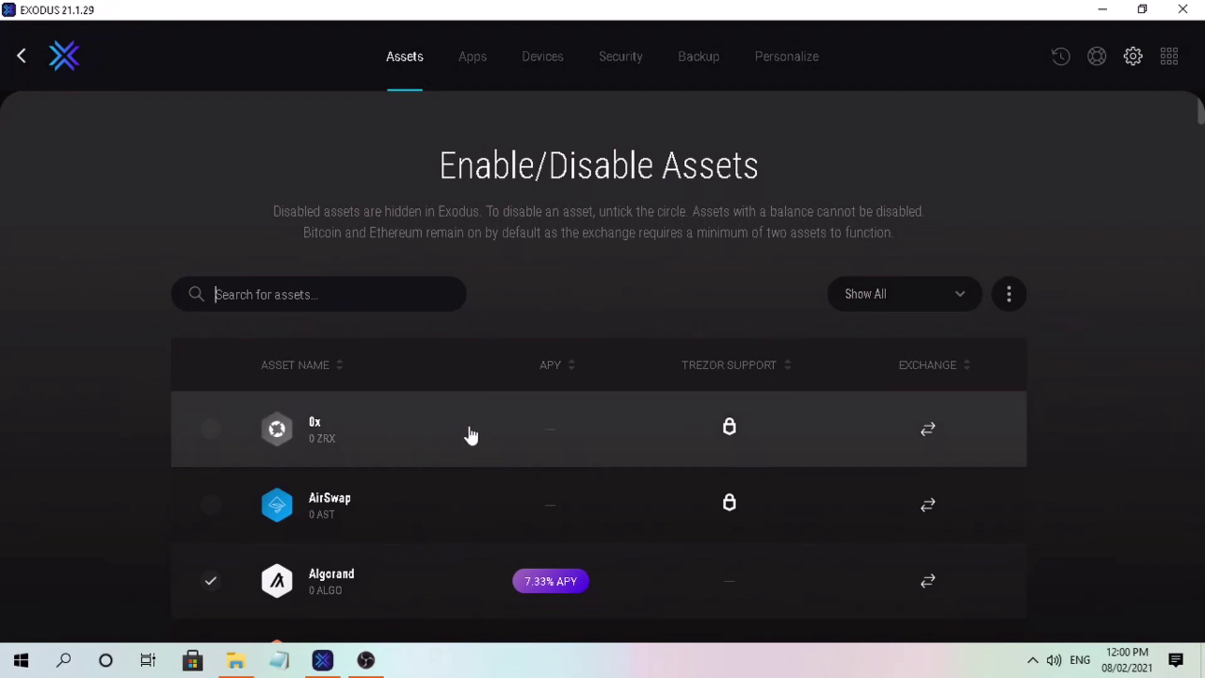
pyautogui.scroll(-4, 468, 434)
pyautogui.scroll(-6, 327, 344)
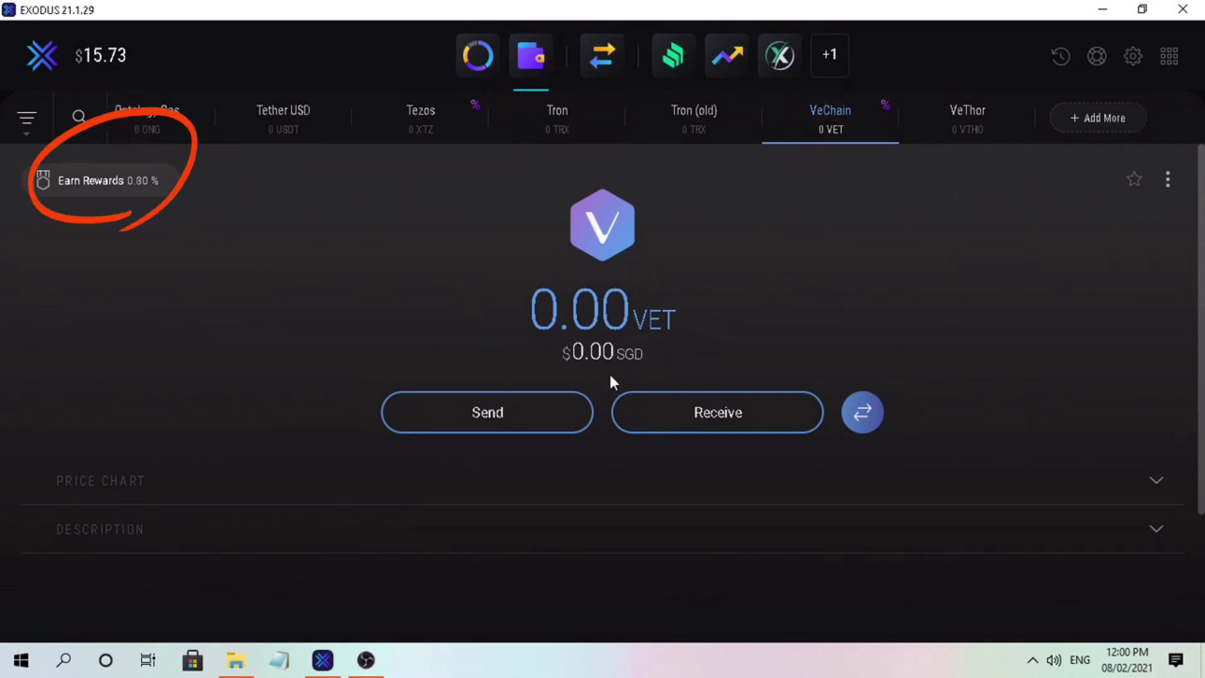
pyautogui.click(148, 189)
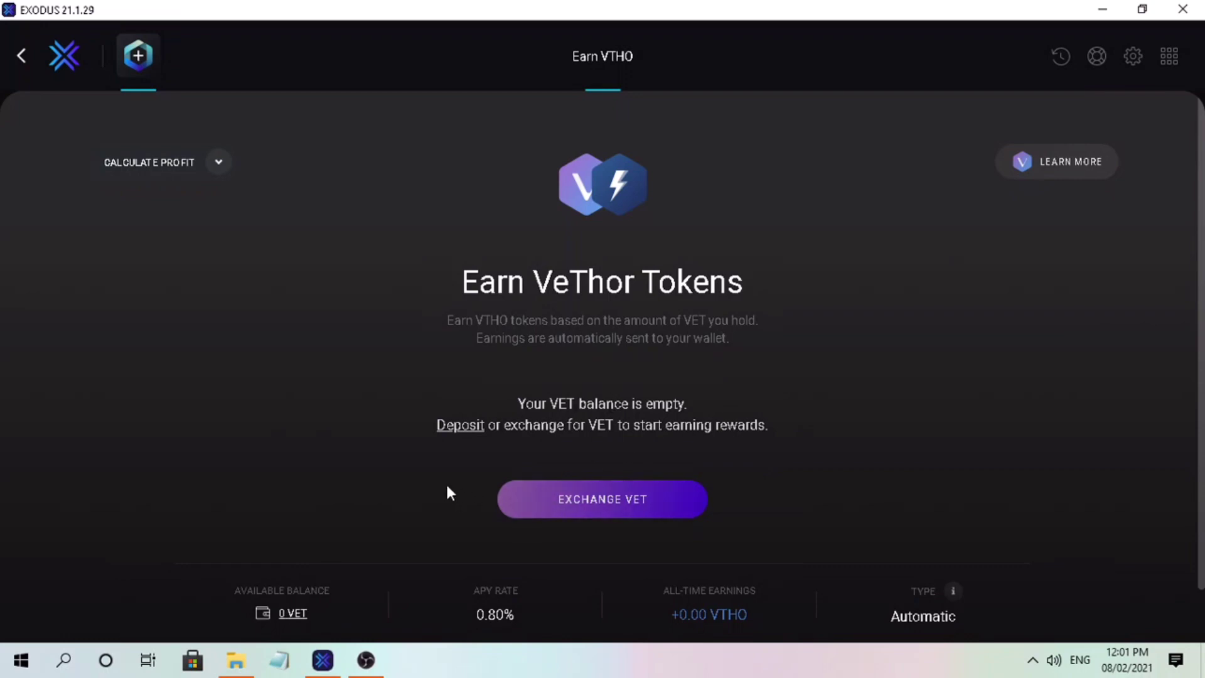
# Estimate VTHO profit for a 39200 VET deposit, then go back to the VeChain page
pyautogui.scroll(-1, 450, 489)
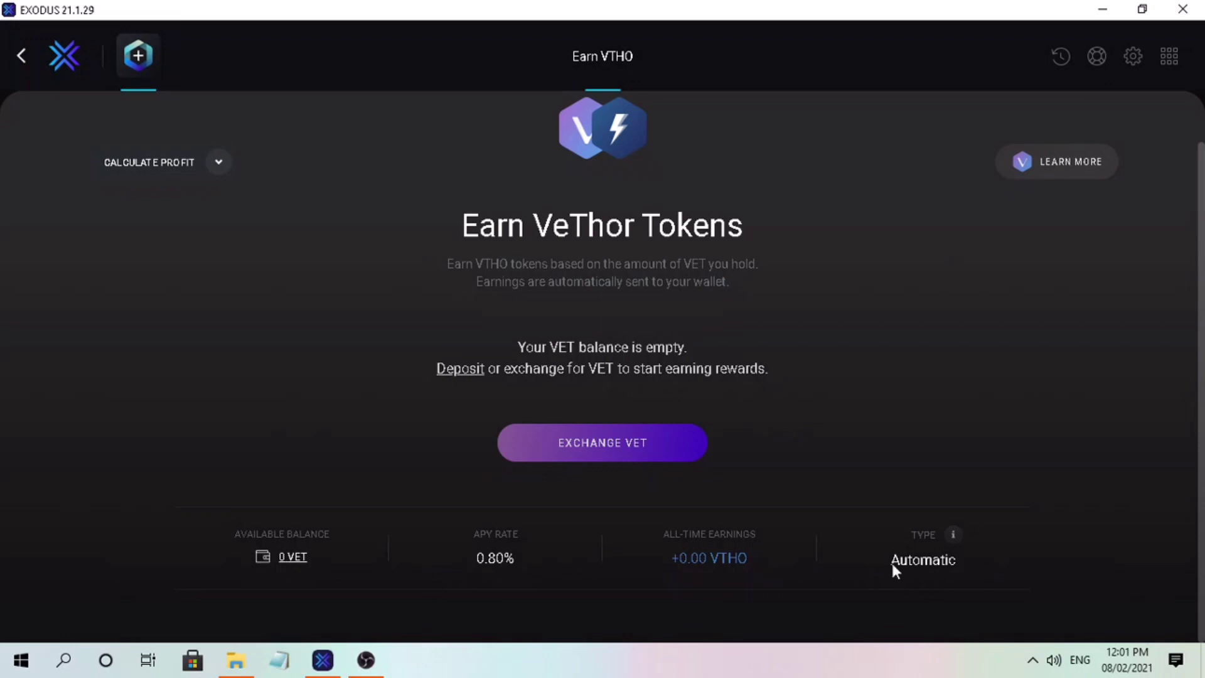
pyautogui.moveTo(960, 538)
pyautogui.click(217, 163)
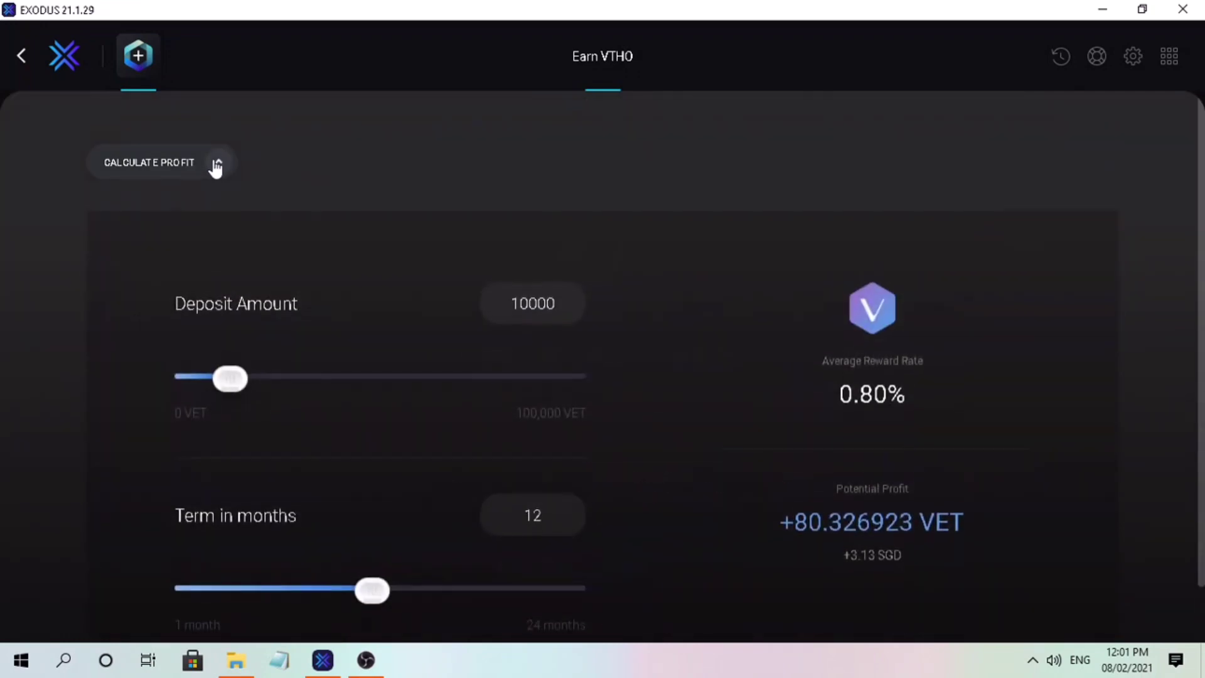
pyautogui.moveTo(242, 383)
pyautogui.mouseDown()
pyautogui.moveTo(521, 402)
pyautogui.moveTo(398, 400)
pyautogui.mouseUp()
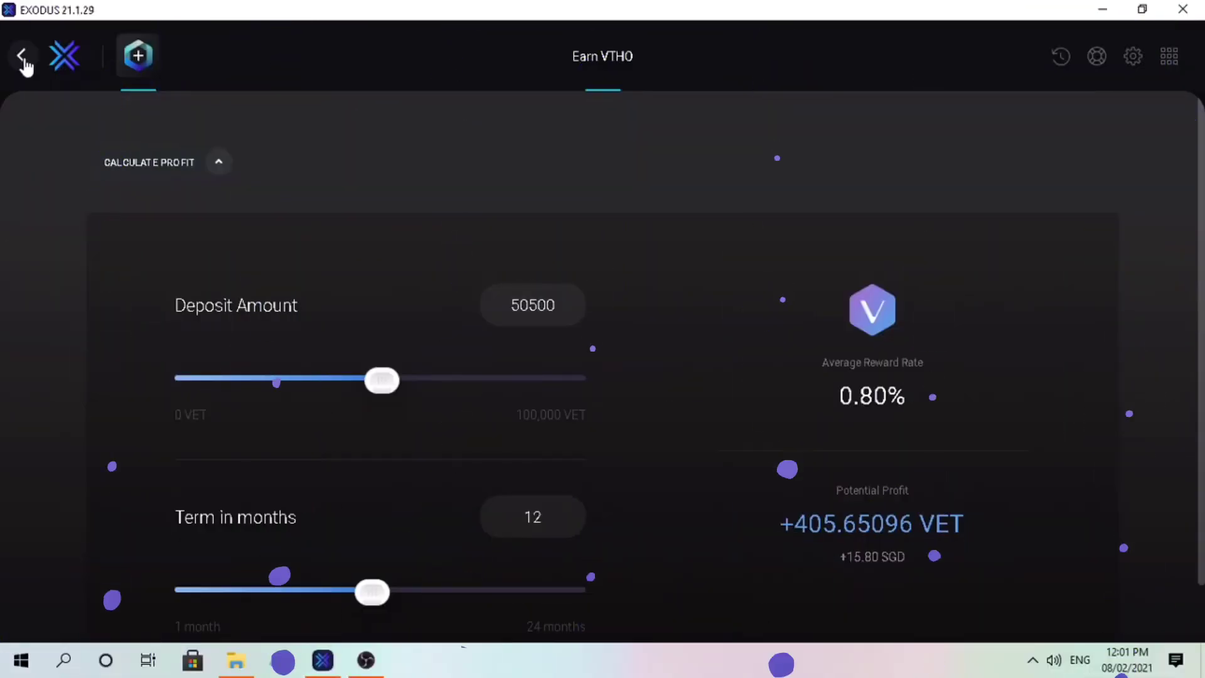
pyautogui.click(22, 56)
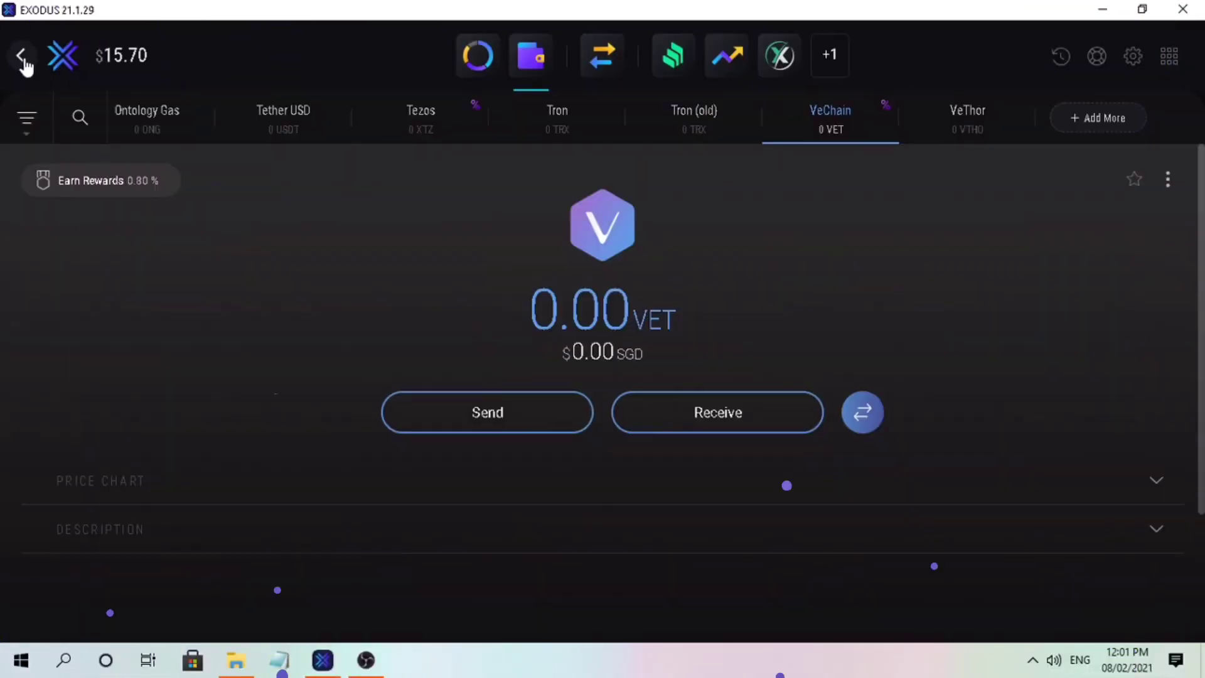
# Search for 'algorand' and open Algorand's Earn Rewards page
pyautogui.click(80, 118)
pyautogui.write('algor')
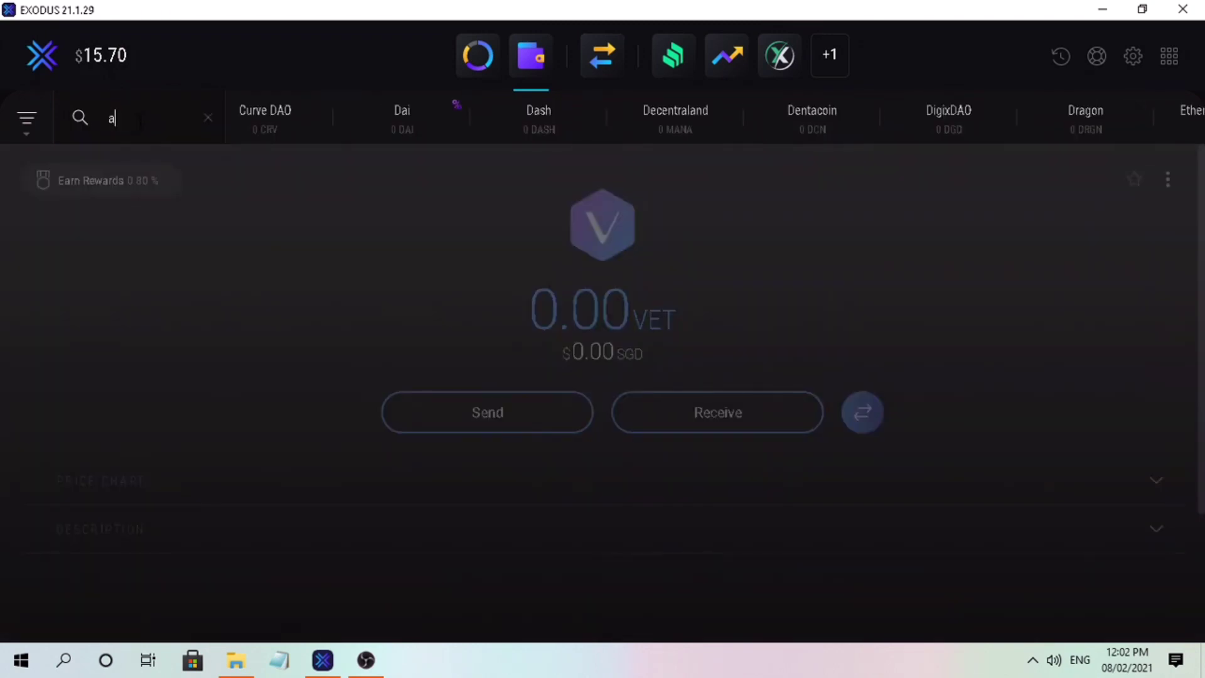
pyautogui.write('nd')
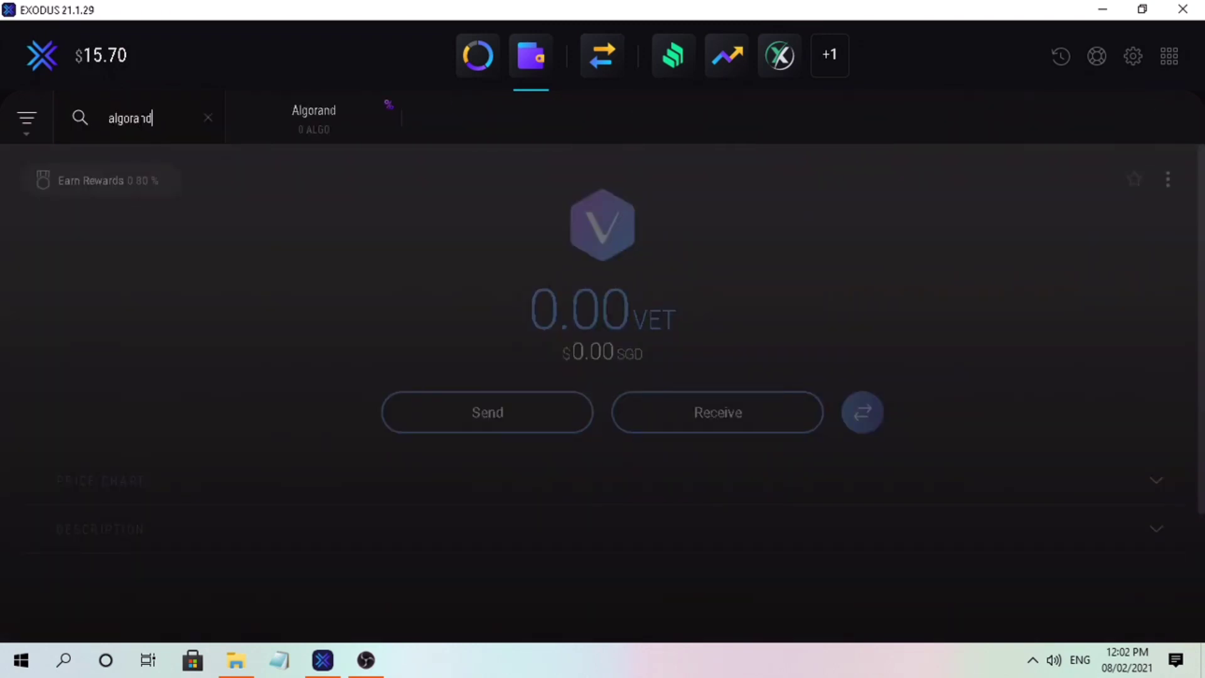
pyautogui.click(339, 123)
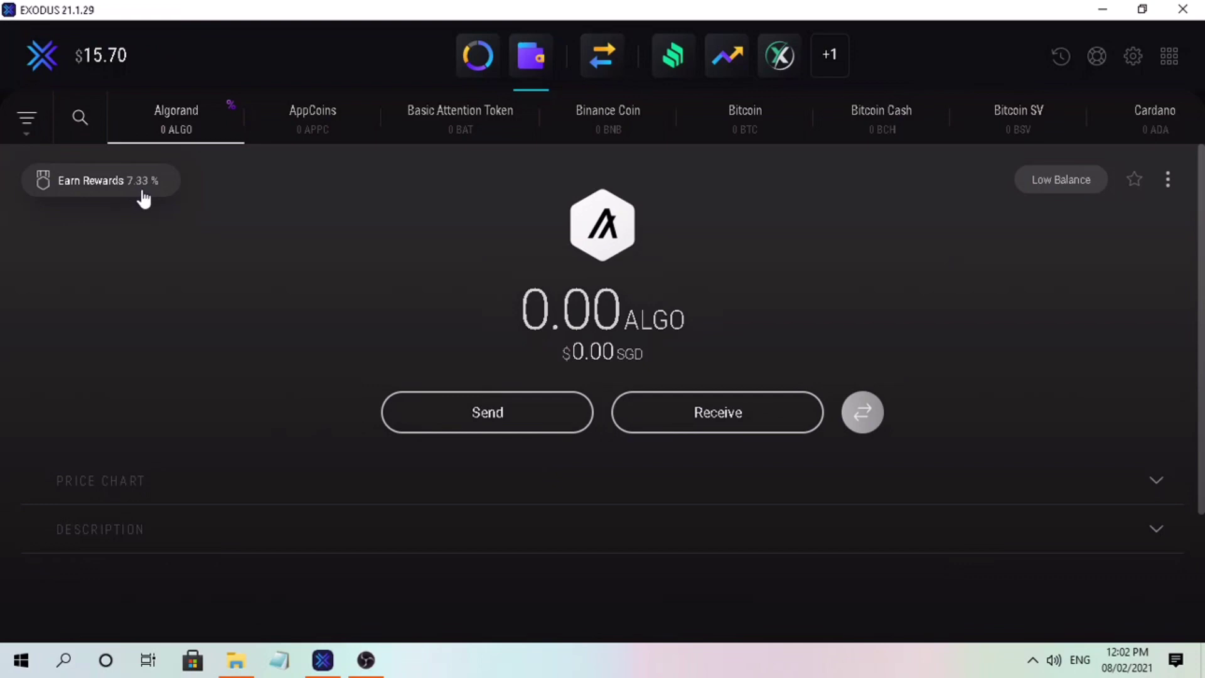
pyautogui.click(105, 198)
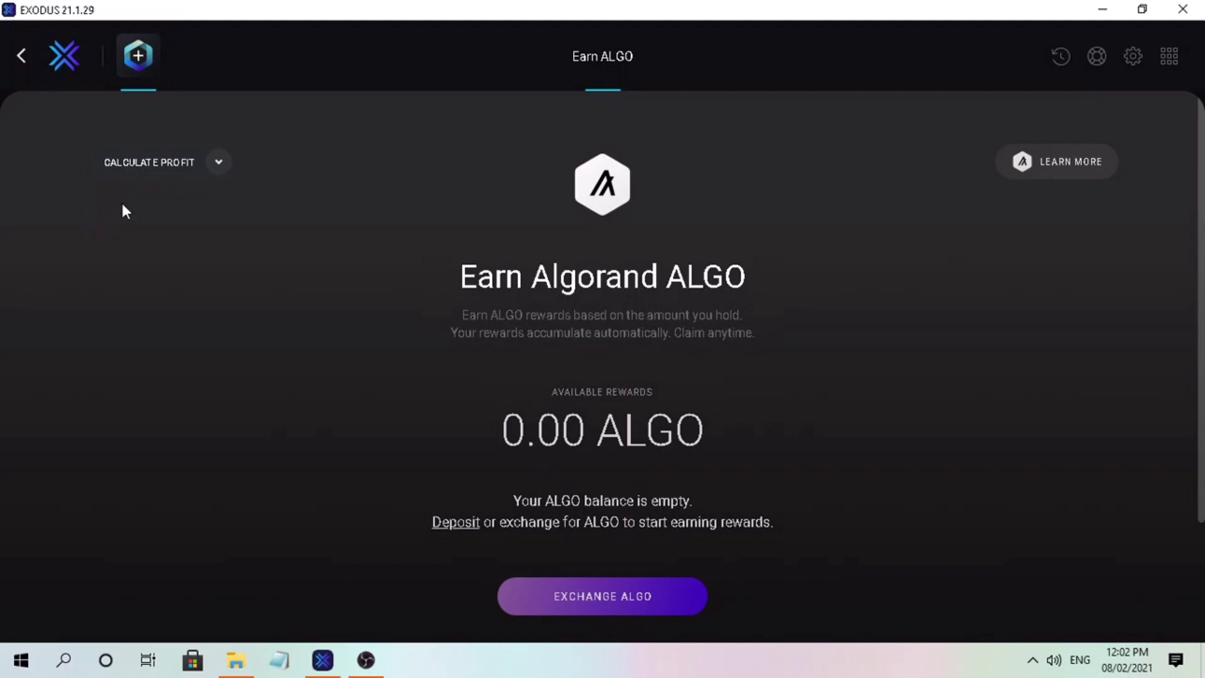
# Set the ALGO profit calculator to 4500 ALGO, giving +330.0366 ALGO at 7.33%
pyautogui.scroll(-3, 798, 499)
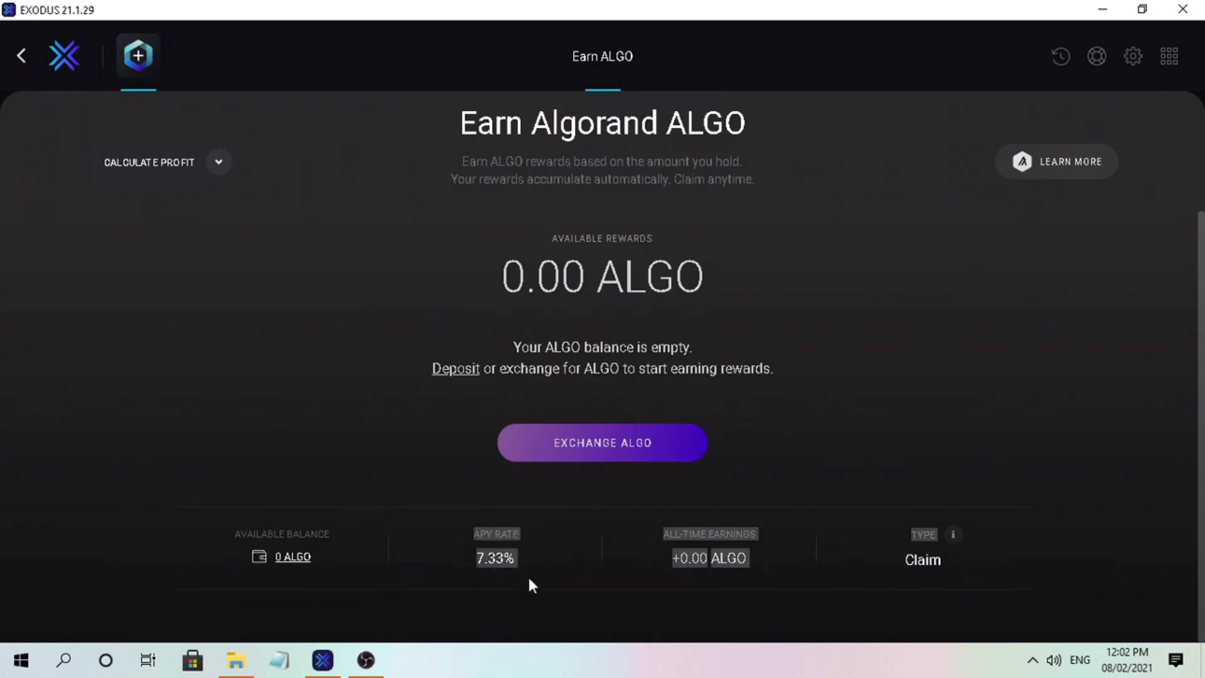
pyautogui.scroll(2, 896, 499)
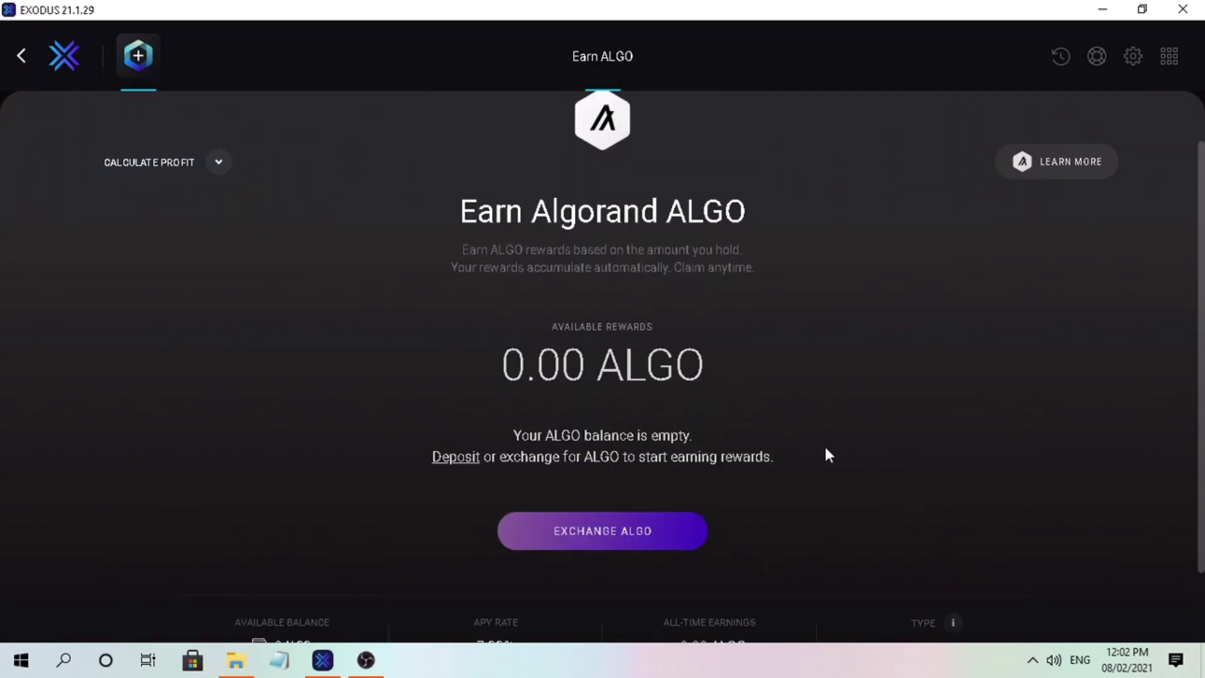
pyautogui.click(214, 174)
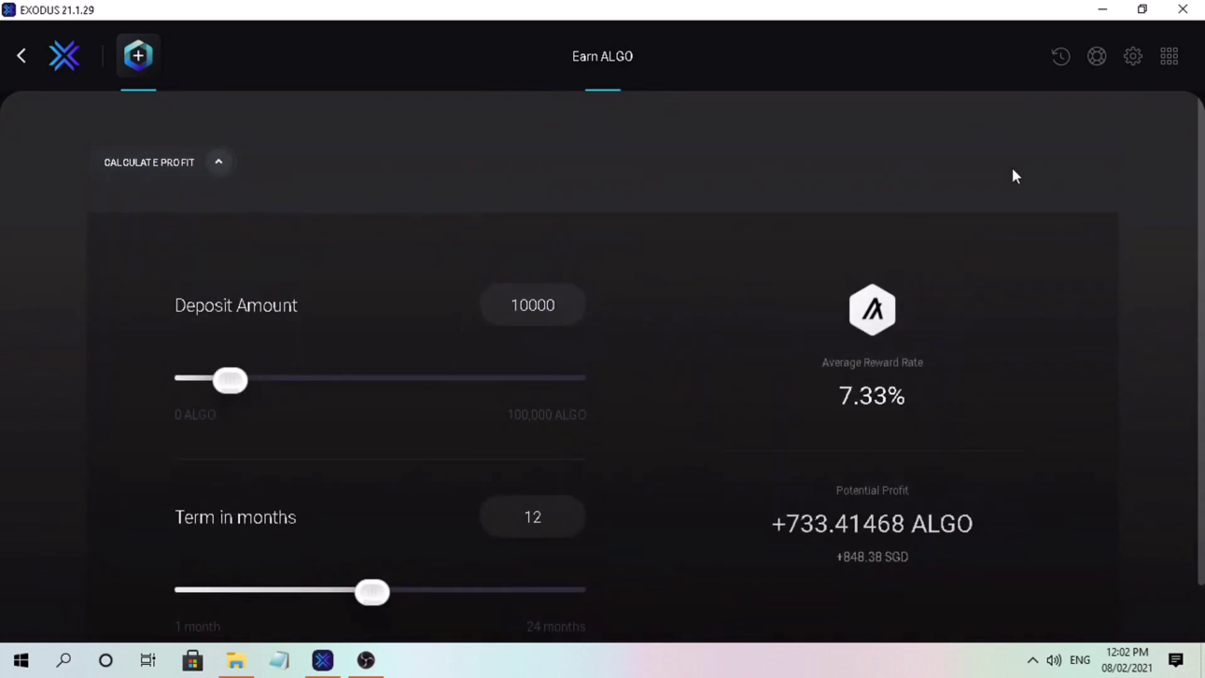
pyautogui.moveTo(231, 384); pyautogui.dragTo(212, 384)
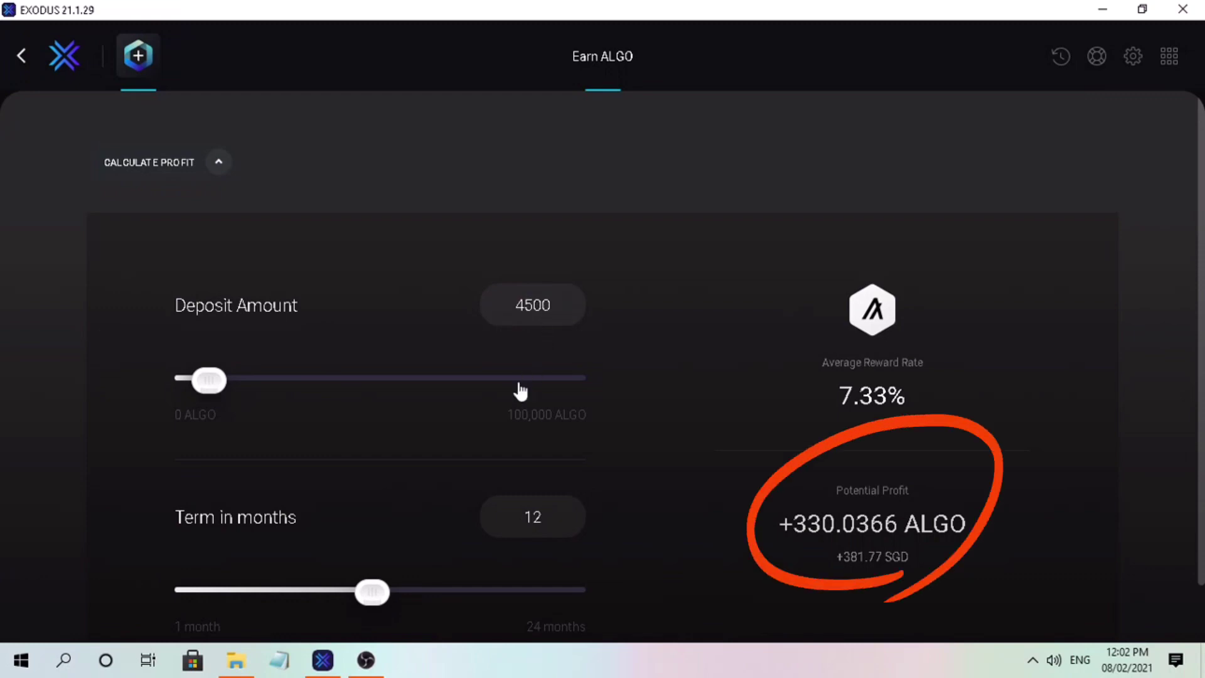
pyautogui.scroll(-1, 429, 530)
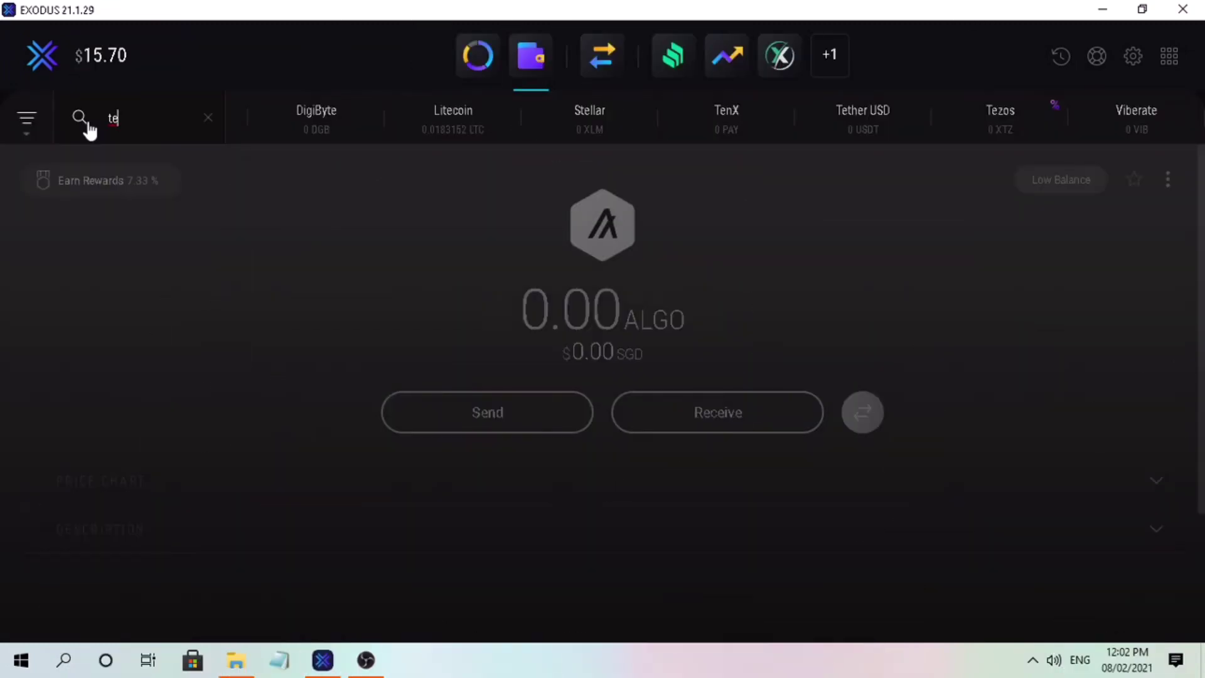
# Find Tezos and check its Earn XTZ page: 5.33% APY, first reward after 35 + 3 days
pyautogui.write('zos')
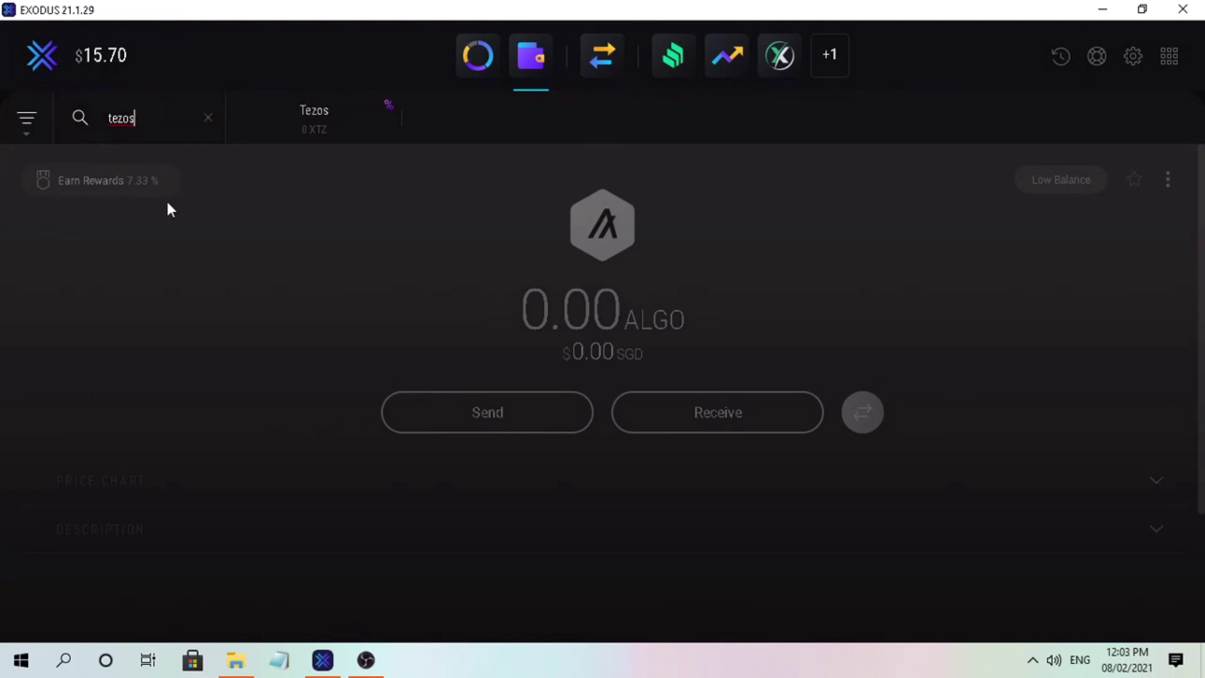
pyautogui.click(319, 130)
pyautogui.click(131, 187)
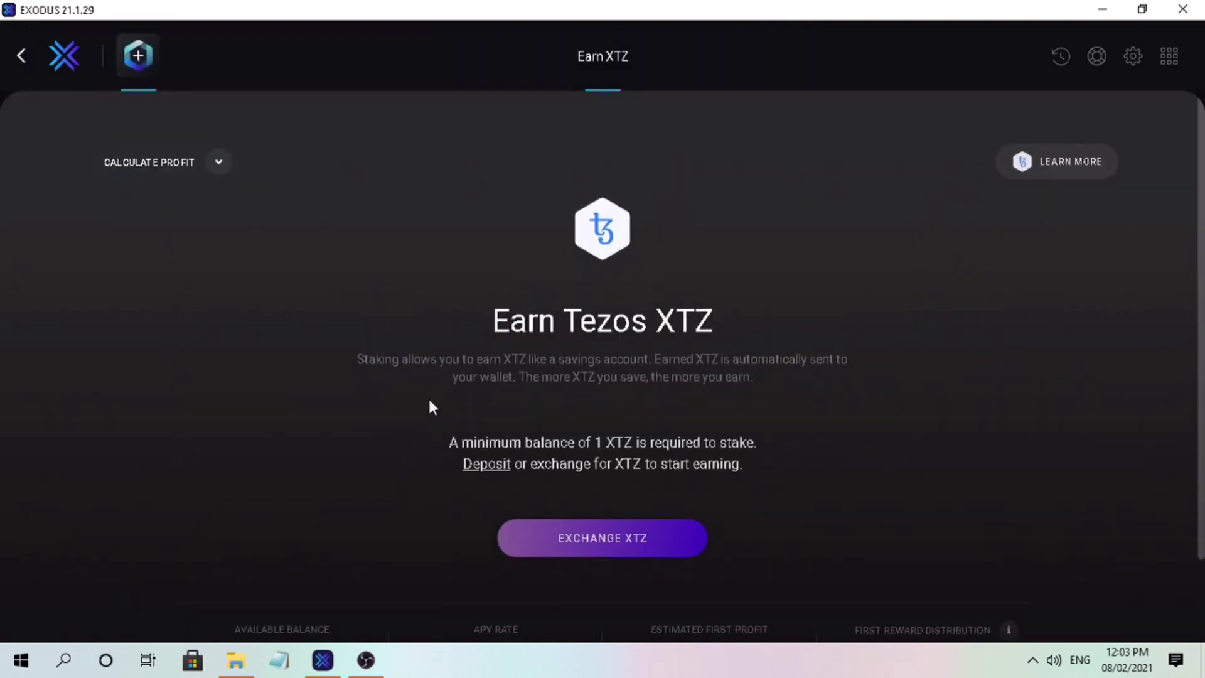
pyautogui.scroll(-2, 331, 395)
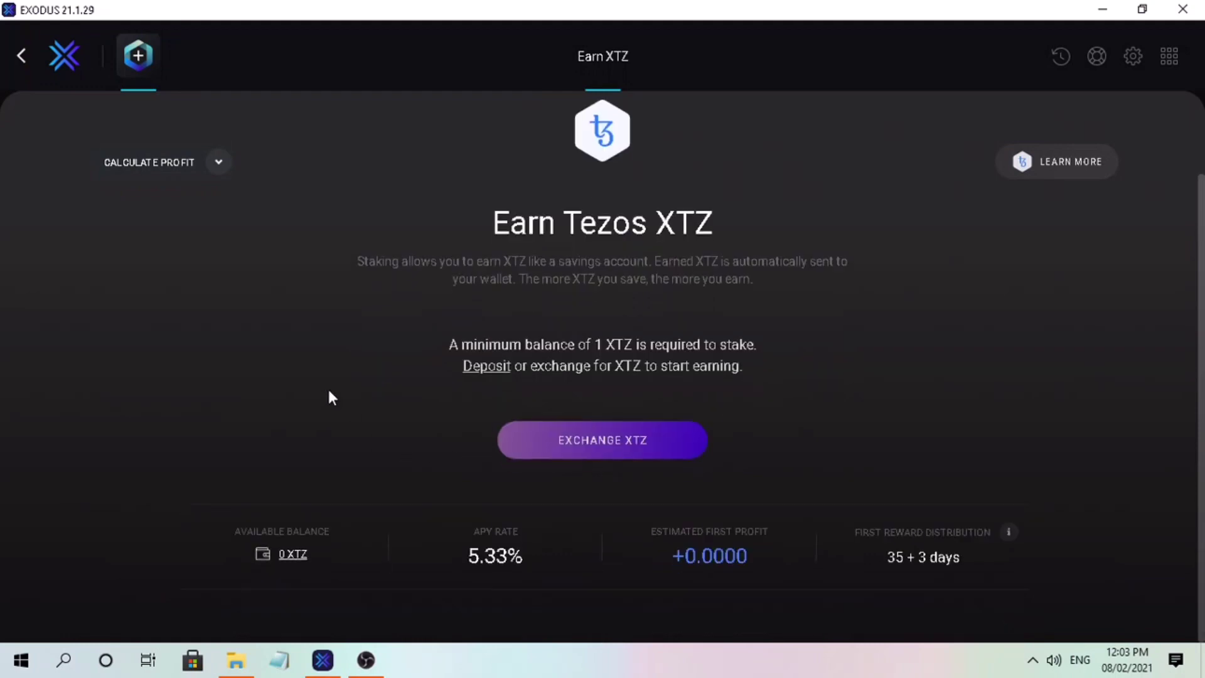
pyautogui.moveTo(468, 556); pyautogui.dragTo(527, 562)
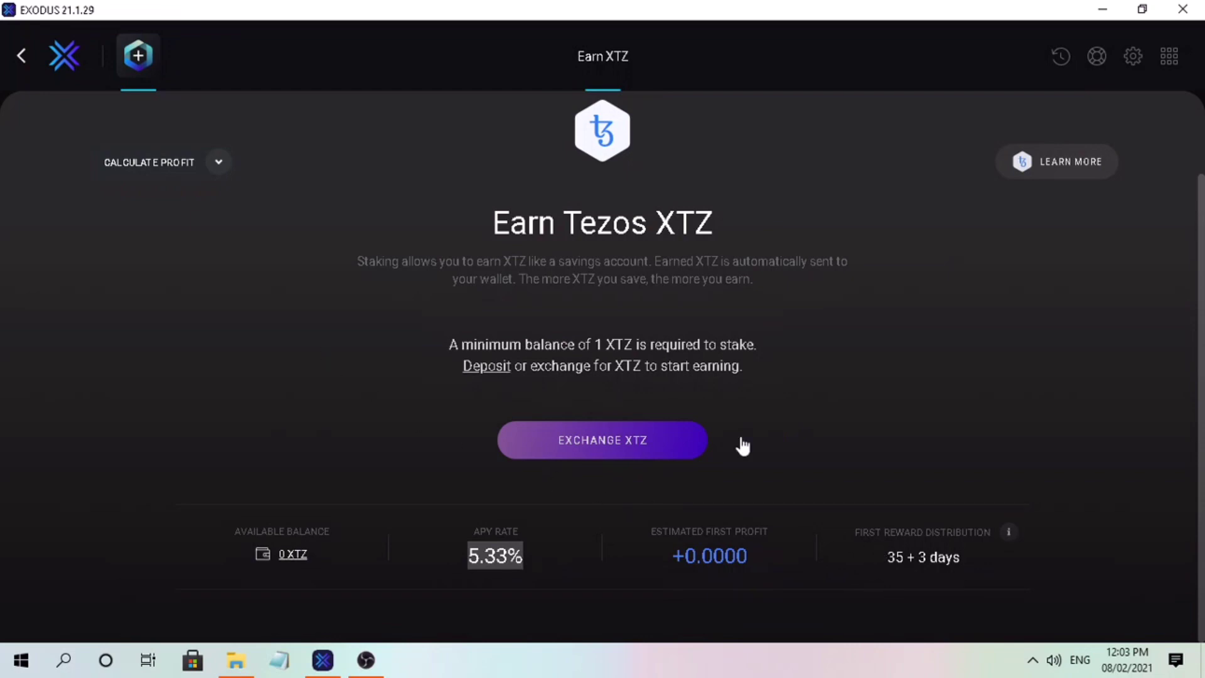
pyautogui.moveTo(1015, 534)
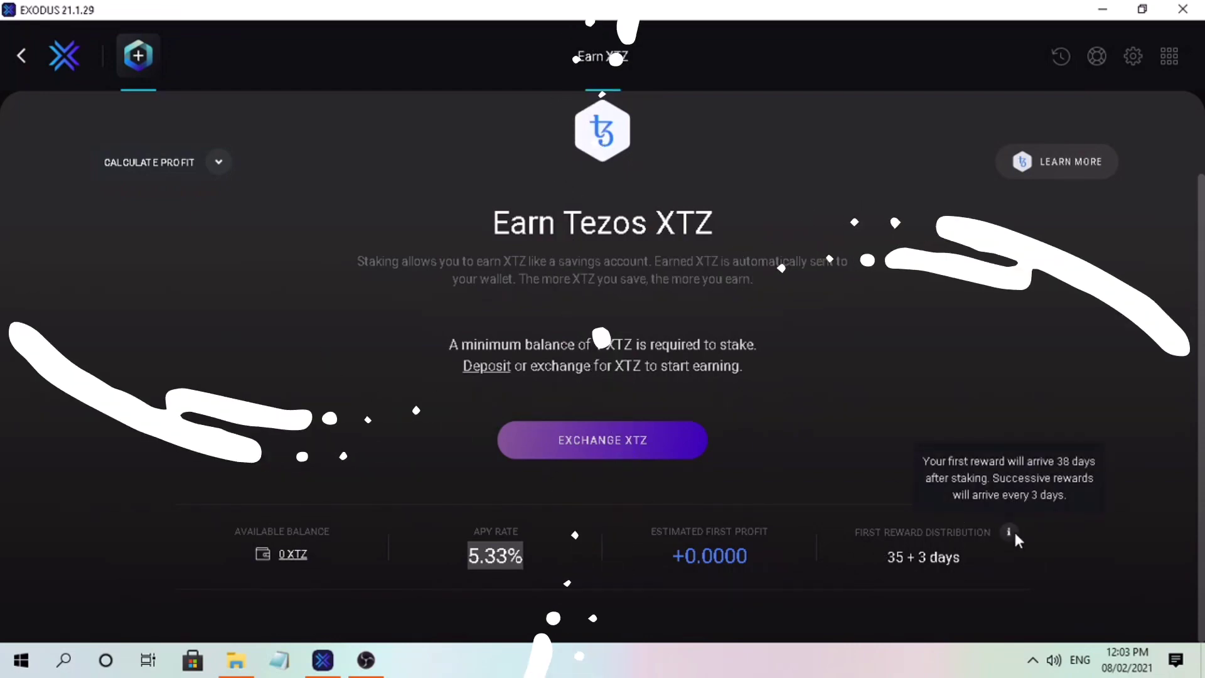